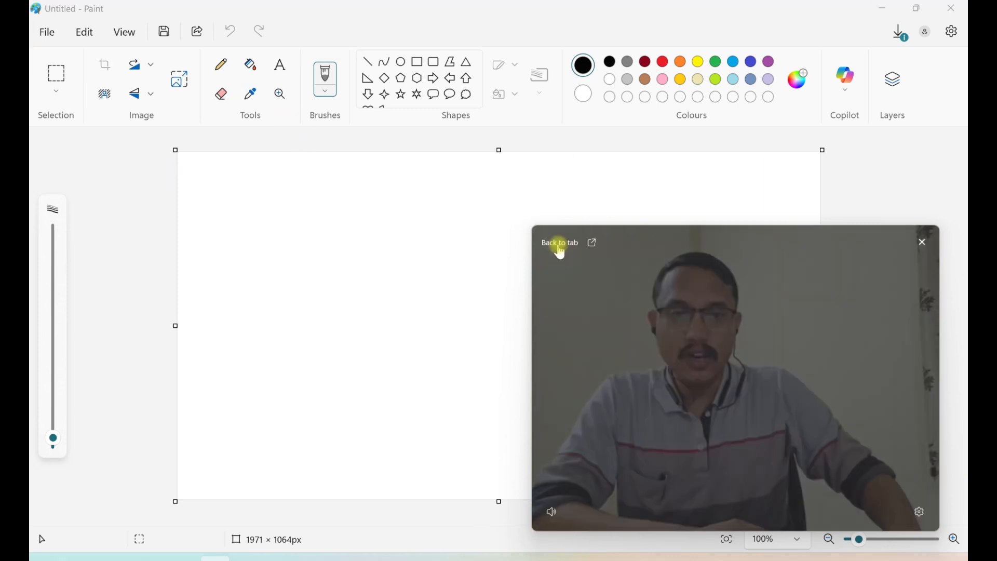
mouse_move(535, 228)
drag(535, 228, 703, 322)
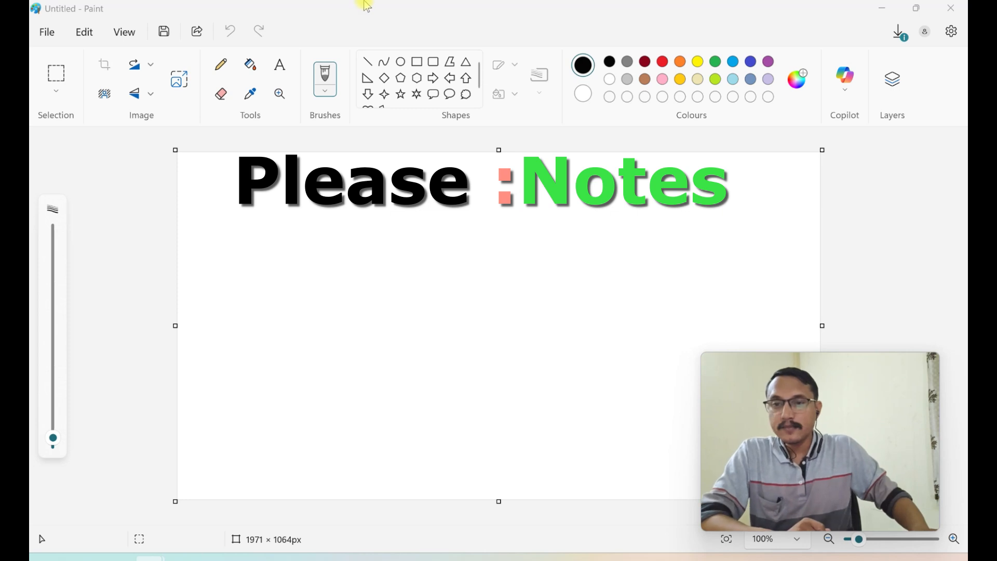
click(51, 92)
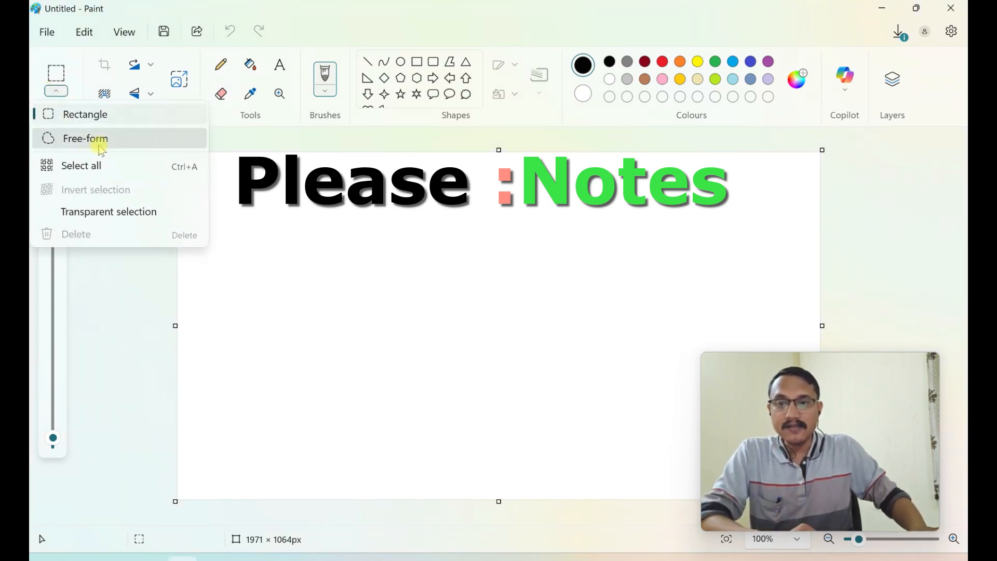
click(305, 278)
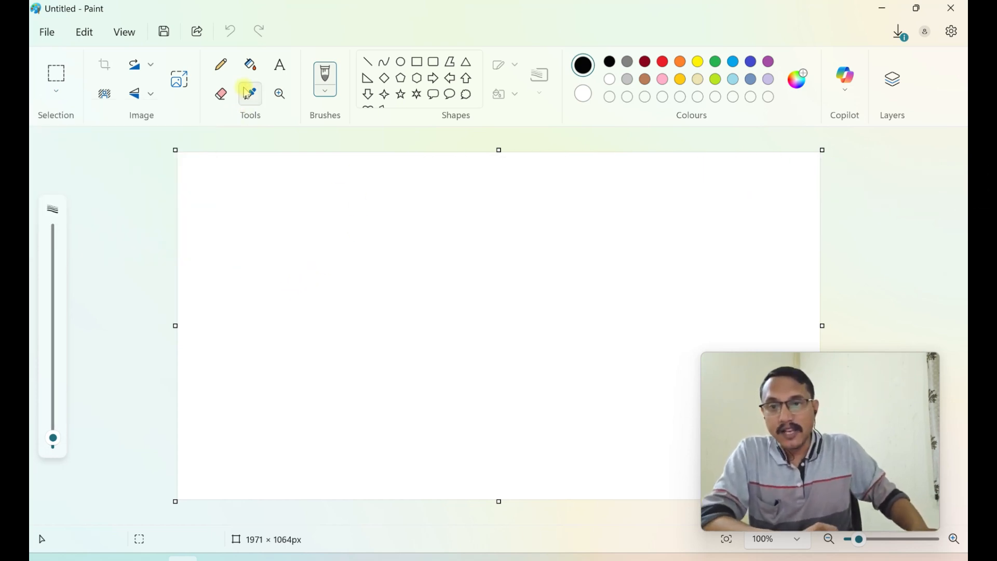
Step: Draw a rectangle about 1069 × 415 px on the upper canvas with an orange outline and fill it with orange
click(417, 63)
drag(262, 193, 612, 327)
click(681, 61)
click(250, 65)
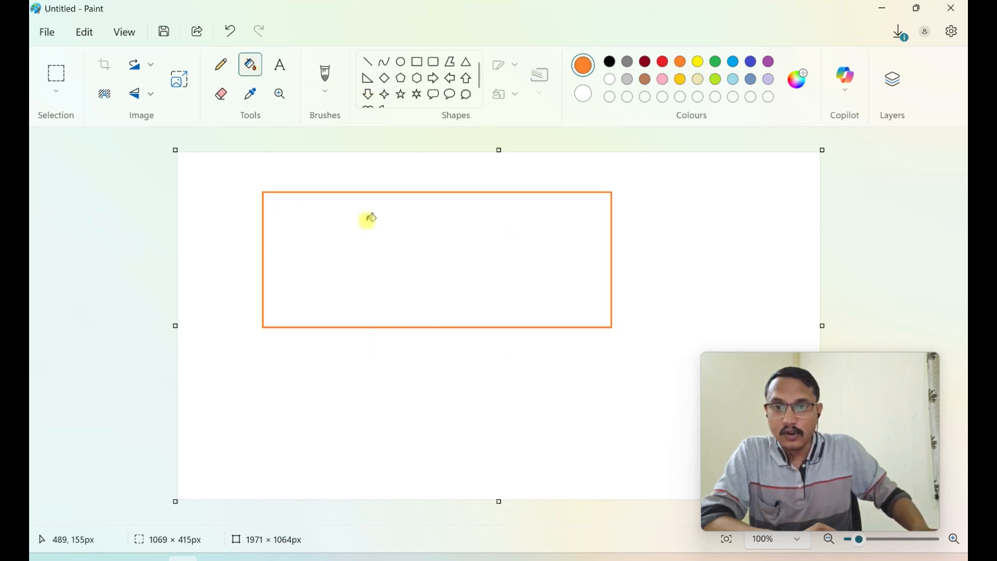
click(404, 231)
click(221, 64)
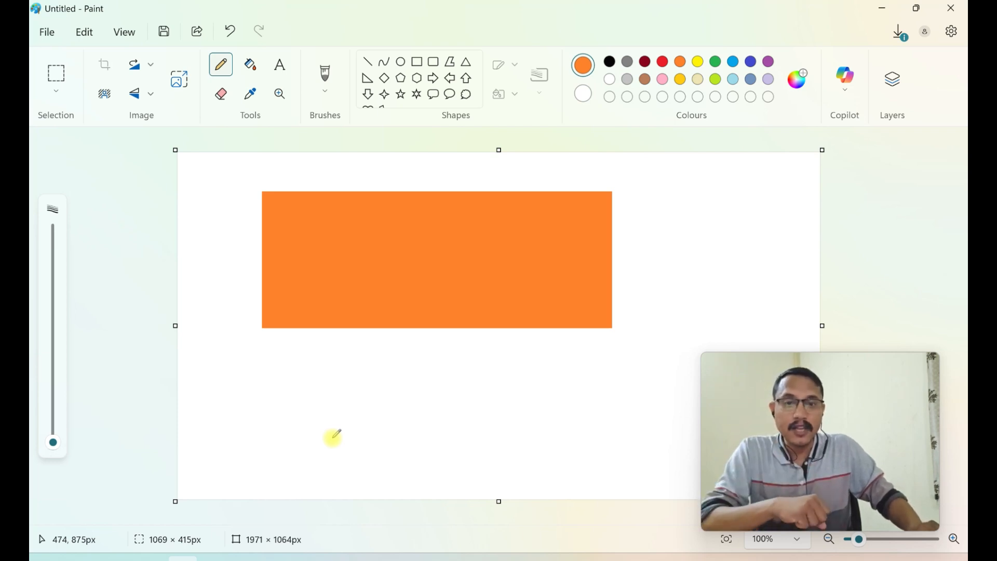
Step: Move a rectangular selection of about 224 × 518 px out of the orange rectangle to its right side, and undo the move
click(56, 88)
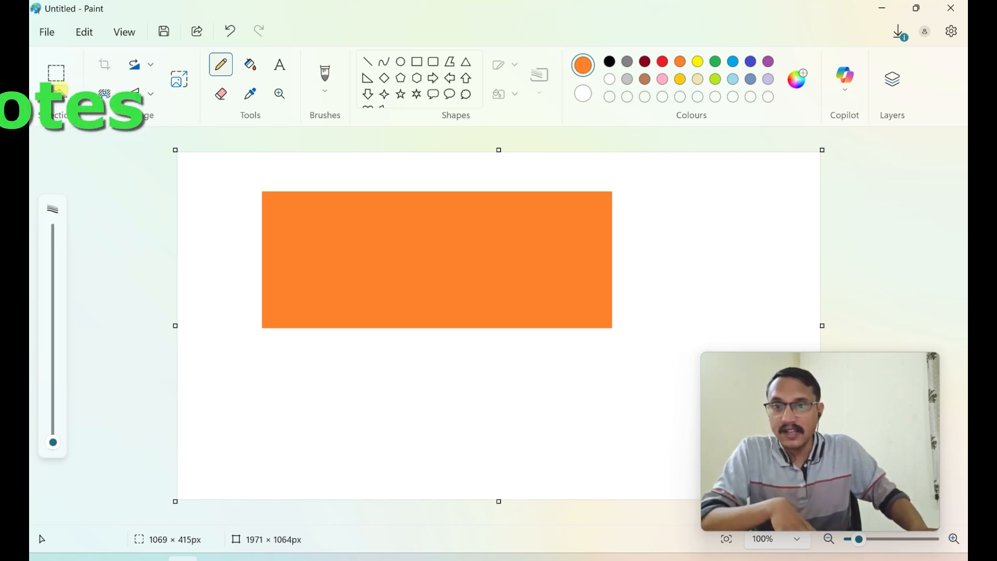
click(65, 112)
drag(297, 178, 371, 348)
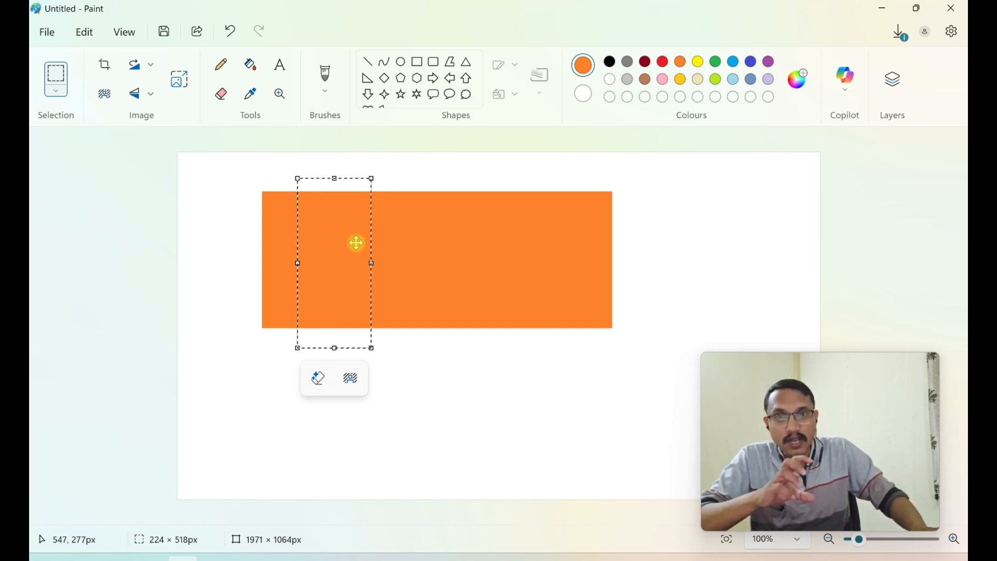
drag(331, 249, 693, 246)
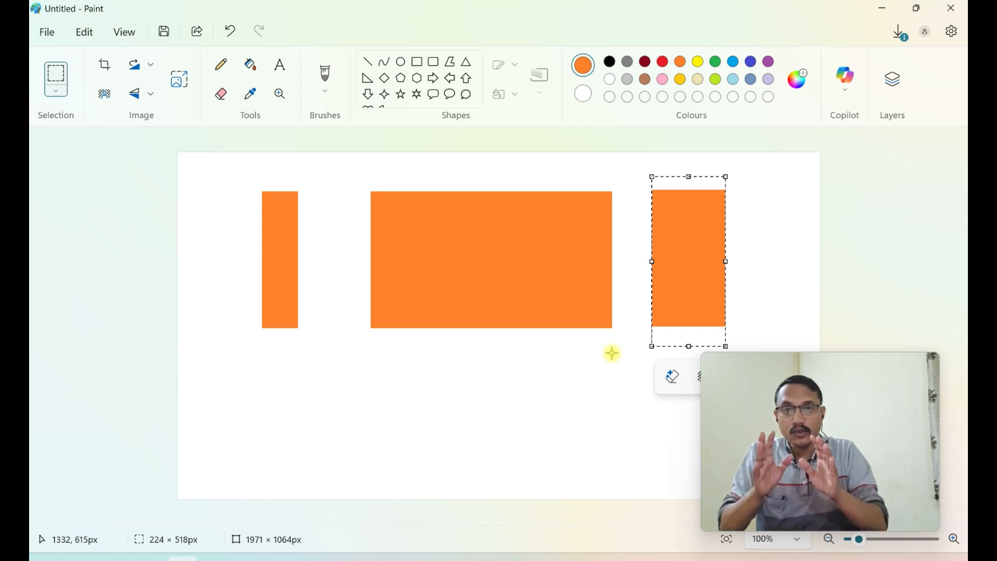
click(612, 353)
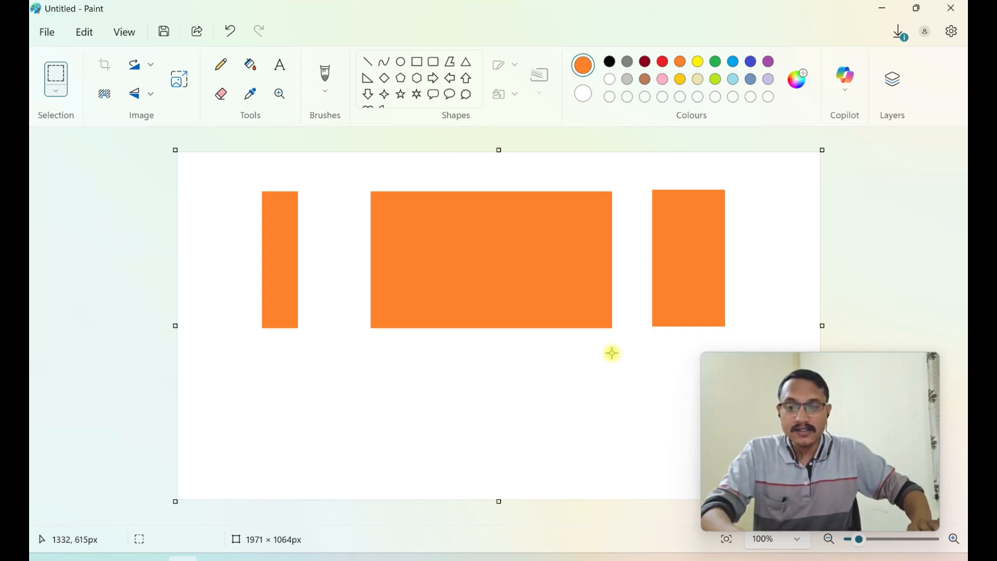
key(ctrl+z)
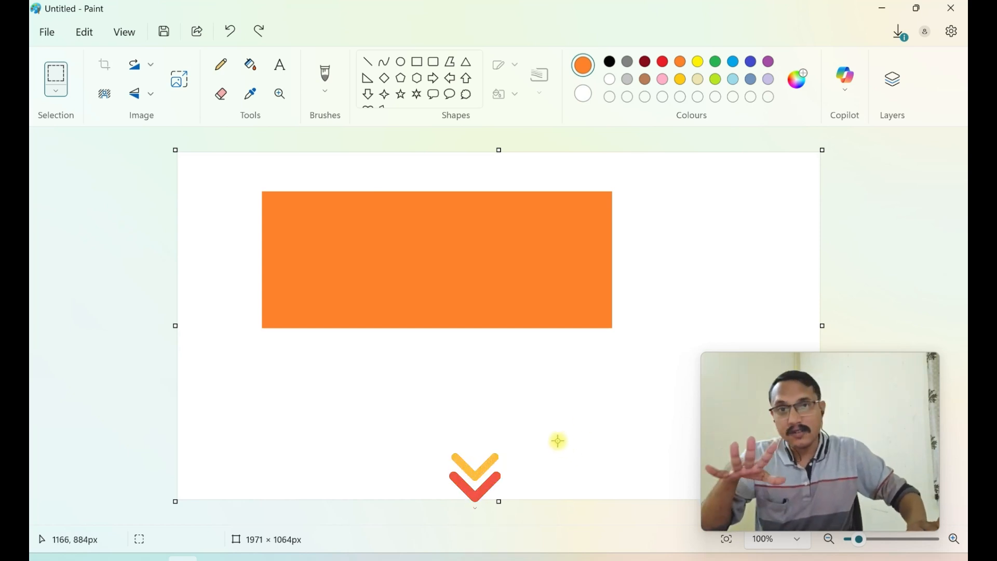
Step: Cut out an irregular free-form selection of about 868 × 602 px from the orange rectangle and move it below the rectangle
click(57, 93)
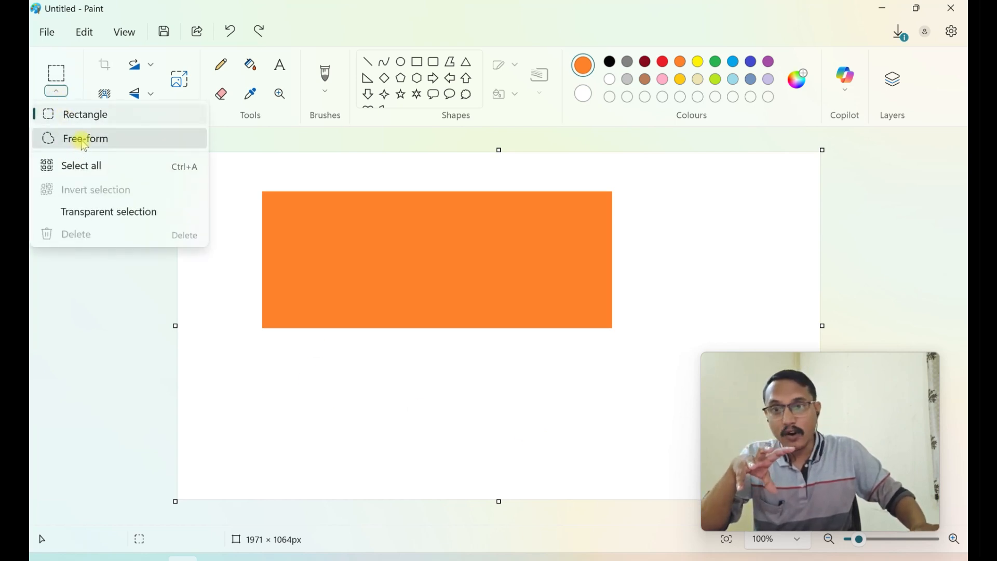
click(83, 139)
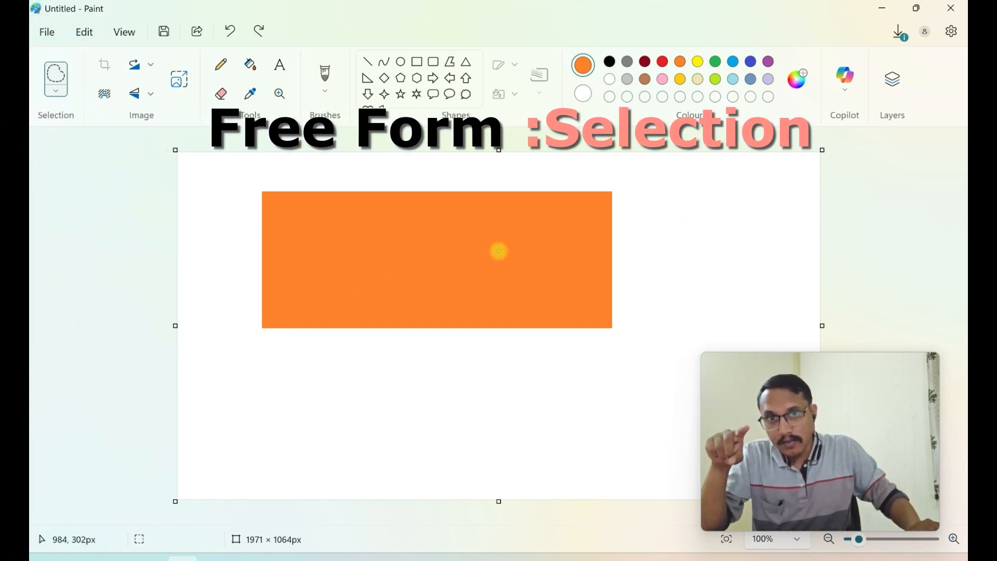
mouse_move(473, 265)
mouse_down()
mouse_move(468, 225)
mouse_move(522, 218)
mouse_move(543, 240)
mouse_move(574, 224)
mouse_move(560, 203)
mouse_move(390, 217)
mouse_move(417, 213)
mouse_move(369, 188)
mouse_move(377, 229)
mouse_move(335, 211)
mouse_move(347, 183)
mouse_move(304, 174)
mouse_move(332, 232)
mouse_move(298, 245)
mouse_move(301, 277)
mouse_move(355, 340)
mouse_move(370, 290)
mouse_move(402, 294)
mouse_move(379, 255)
mouse_move(409, 247)
mouse_move(412, 297)
mouse_move(451, 273)
mouse_move(458, 319)
mouse_move(538, 322)
mouse_move(499, 276)
mouse_move(529, 245)
mouse_move(507, 266)
mouse_move(473, 266)
mouse_up()
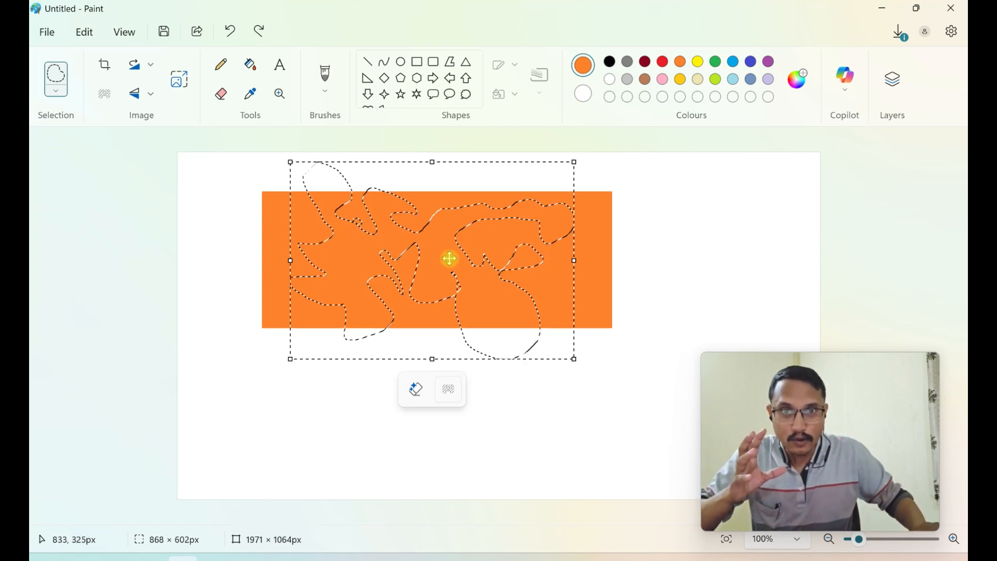
drag(437, 261, 434, 428)
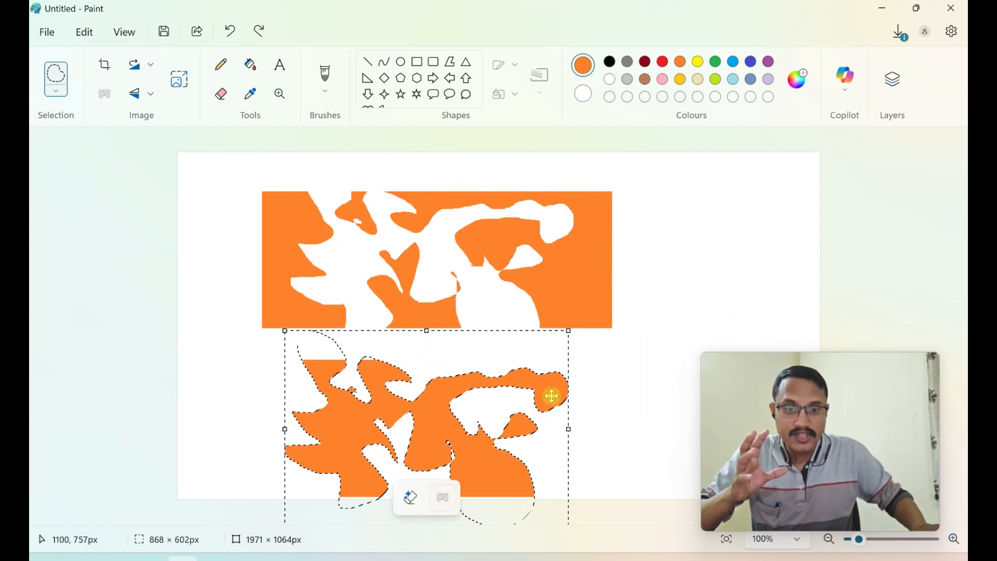
click(604, 413)
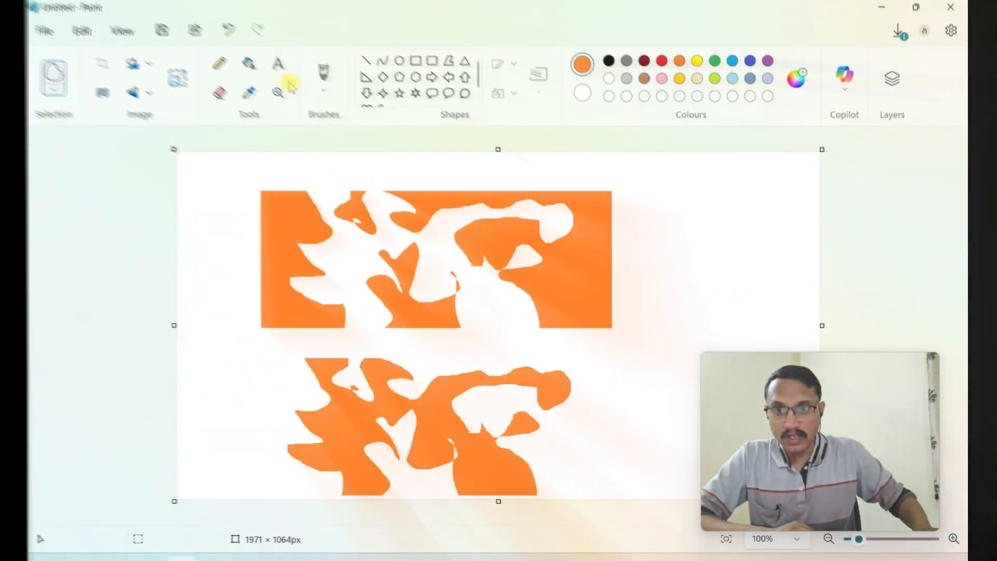
Step: Fill the large part of the moved free-form piece with green
click(250, 64)
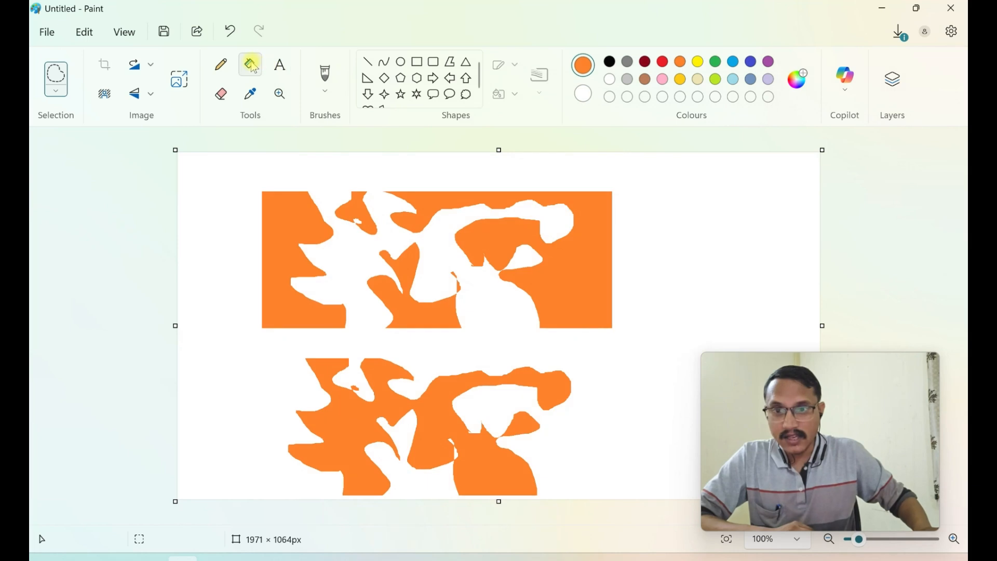
click(716, 62)
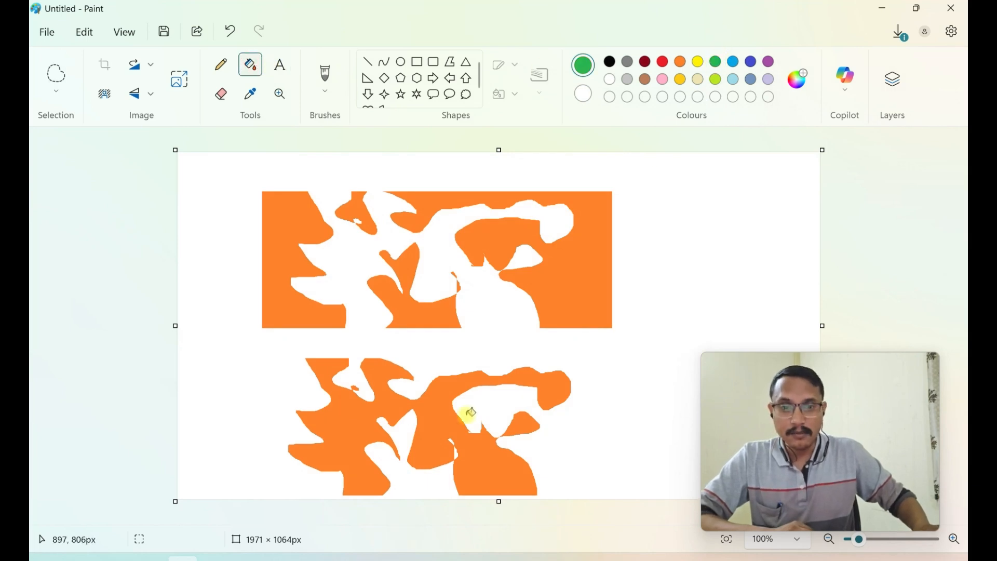
click(443, 407)
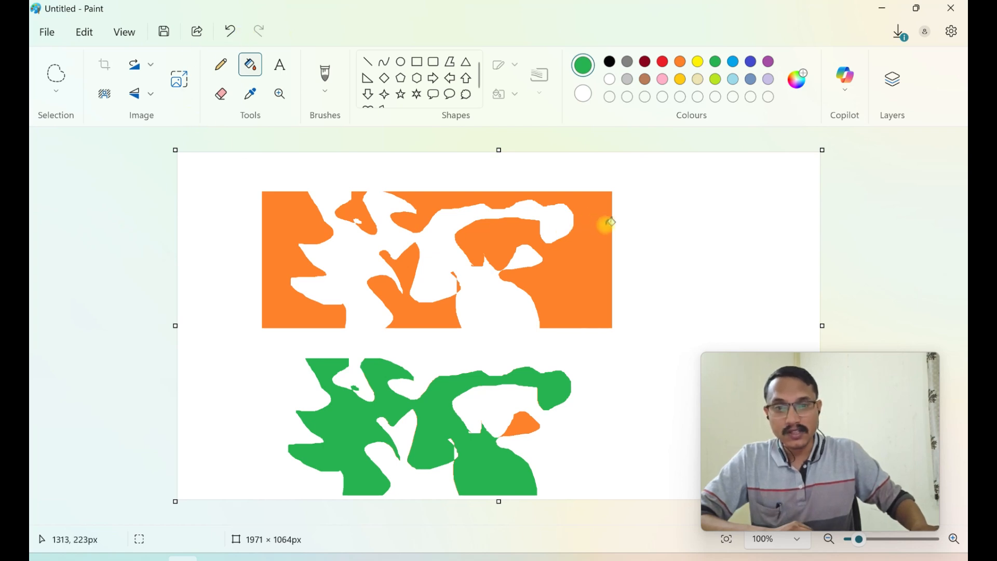
Step: Fill the remaining rectangle parts: light blue on the right, brown at lower middle, blue on the small upper piece, black on the left
click(733, 79)
click(597, 245)
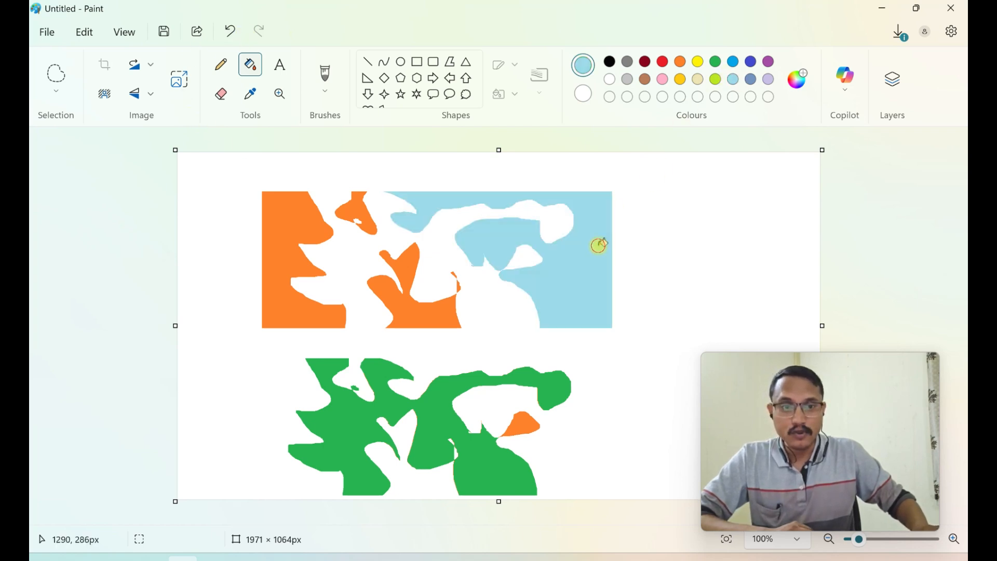
click(645, 79)
click(439, 304)
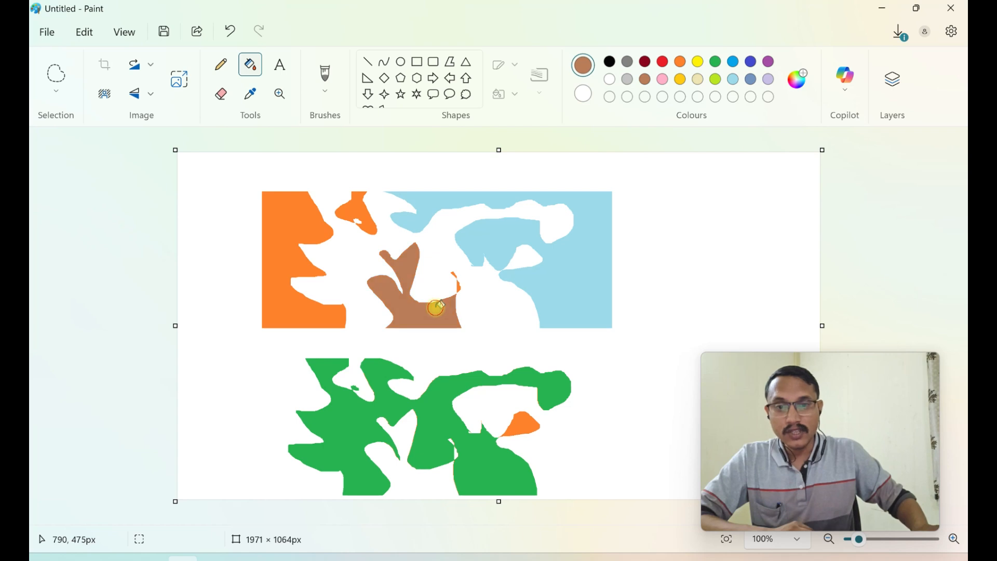
click(733, 62)
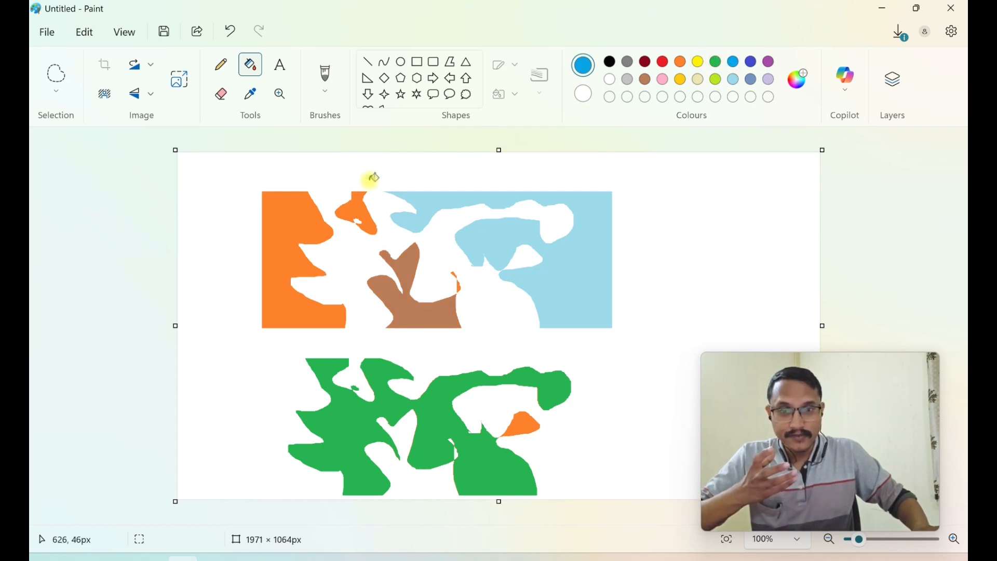
click(350, 209)
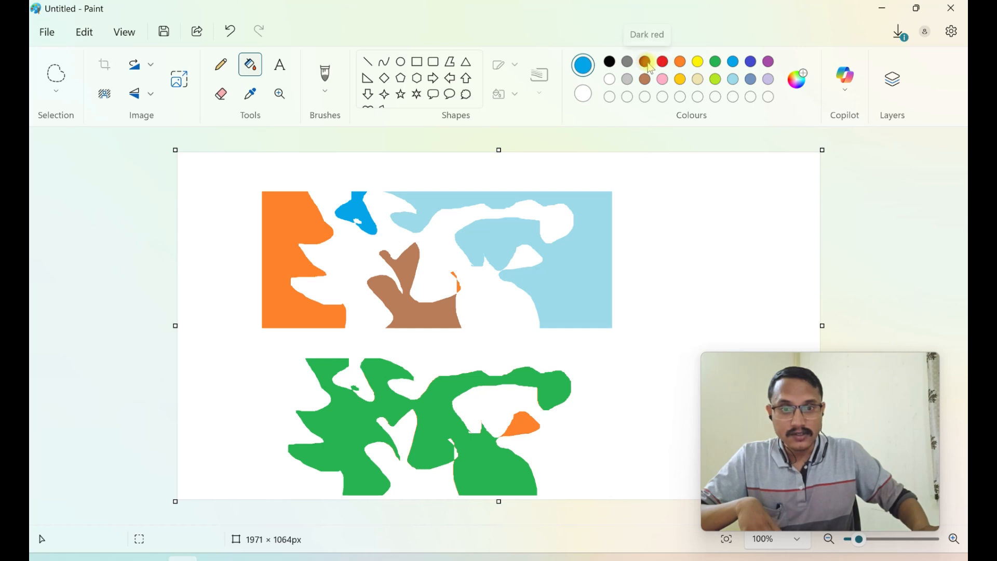
click(610, 62)
click(288, 214)
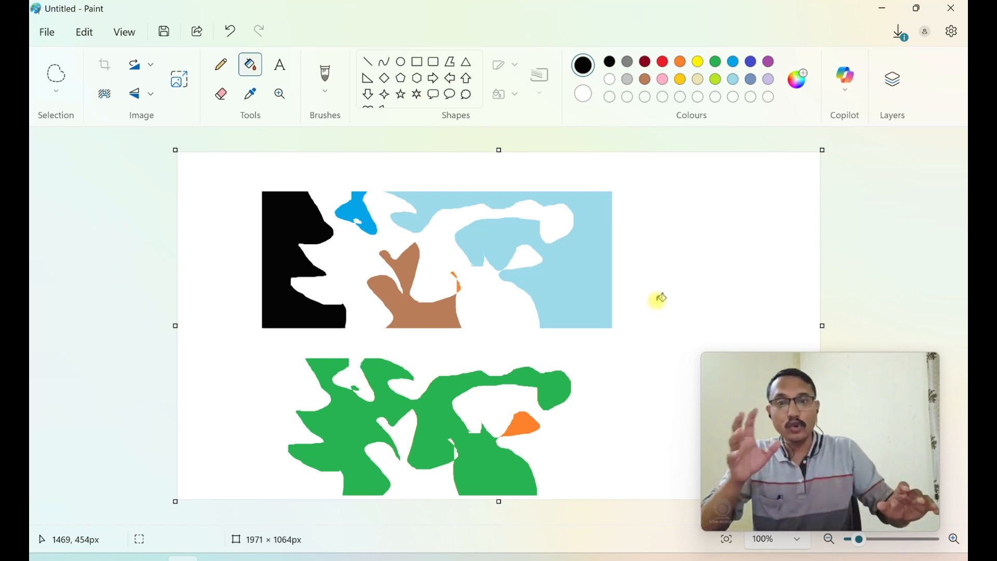
Step: Undo the colour fills and the free-form move to restore the solid orange rectangle
key(Escape)
key(ctrl+z)
key(ctrl+z)
key(ctrl+z)
key(ctrl+z)
key(ctrl+z)
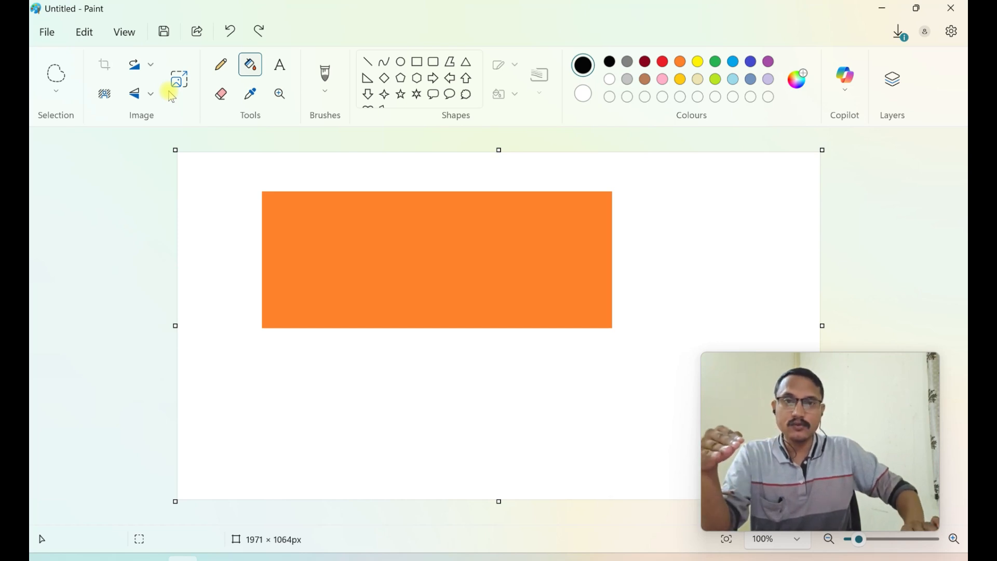
Step: Select the entire canvas and clear the selection again
click(57, 92)
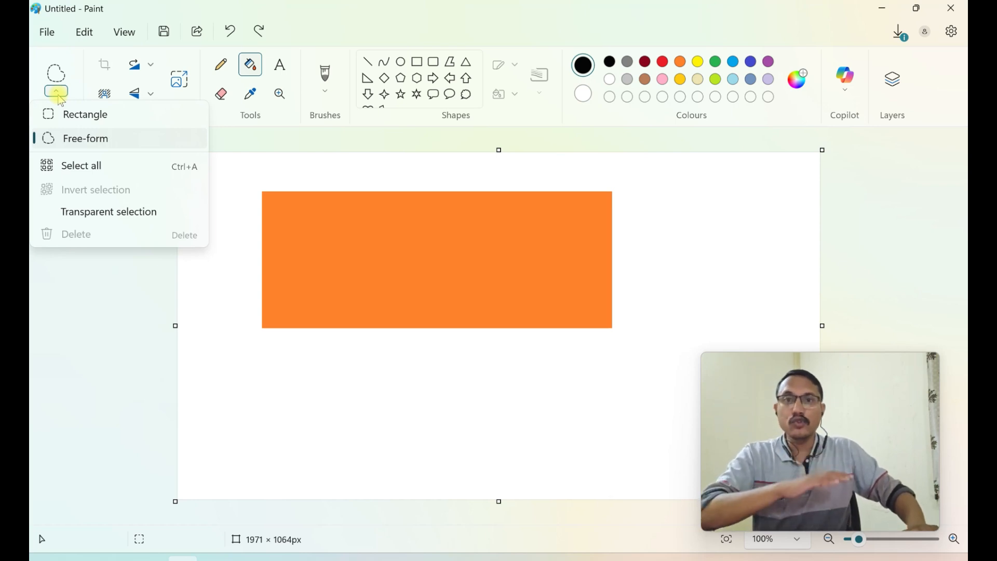
click(85, 173)
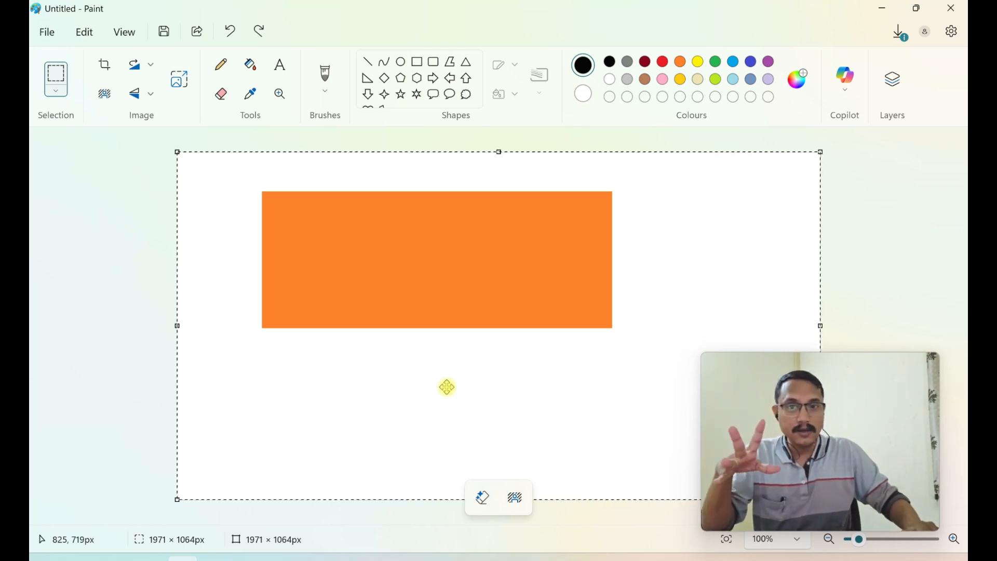
key(Escape)
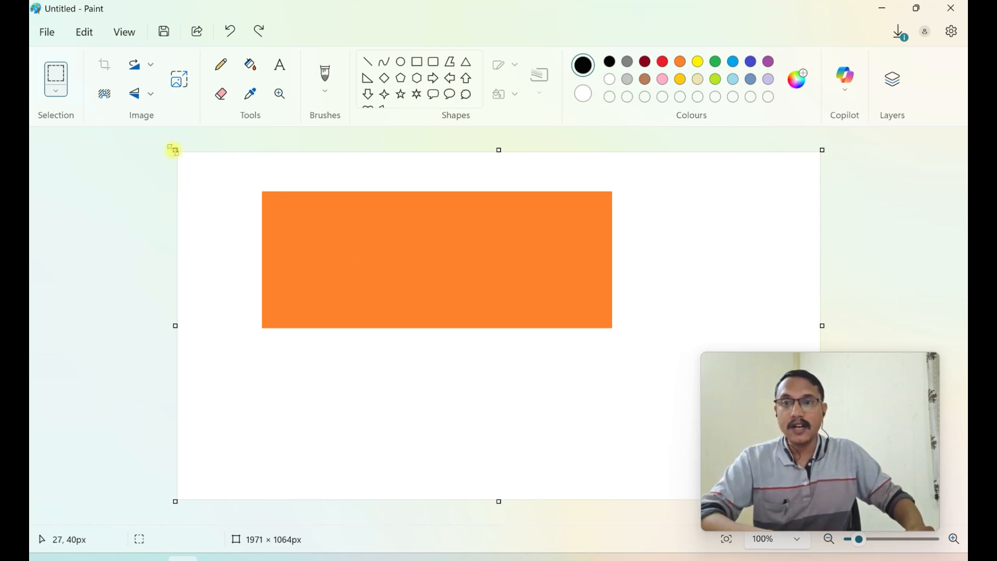
Step: Make a free-form selection of about 283 × 306 px inside the orange rectangle
click(57, 93)
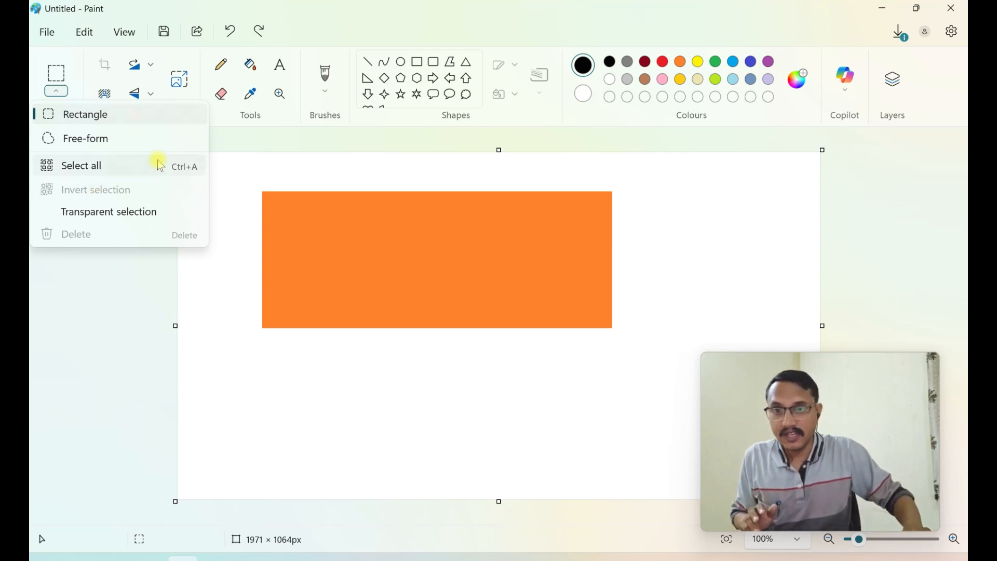
click(126, 136)
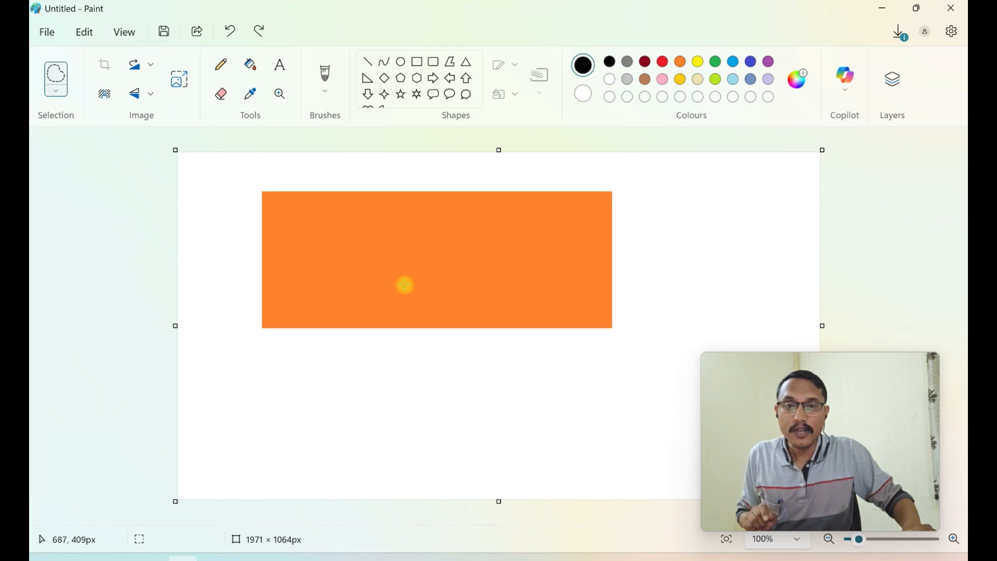
mouse_move(439, 301)
mouse_down()
mouse_move(429, 250)
mouse_move(394, 223)
mouse_move(360, 232)
mouse_move(353, 250)
mouse_move(395, 270)
mouse_move(395, 308)
mouse_move(441, 301)
mouse_up()
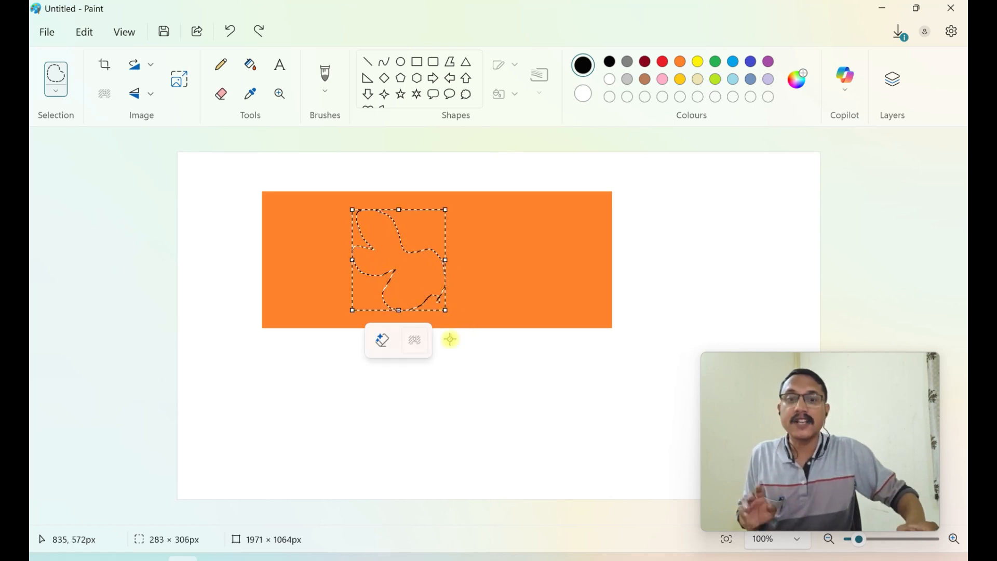
Step: Invert the free-form selection to delete everything outside the shape, and undo the deletion
click(57, 91)
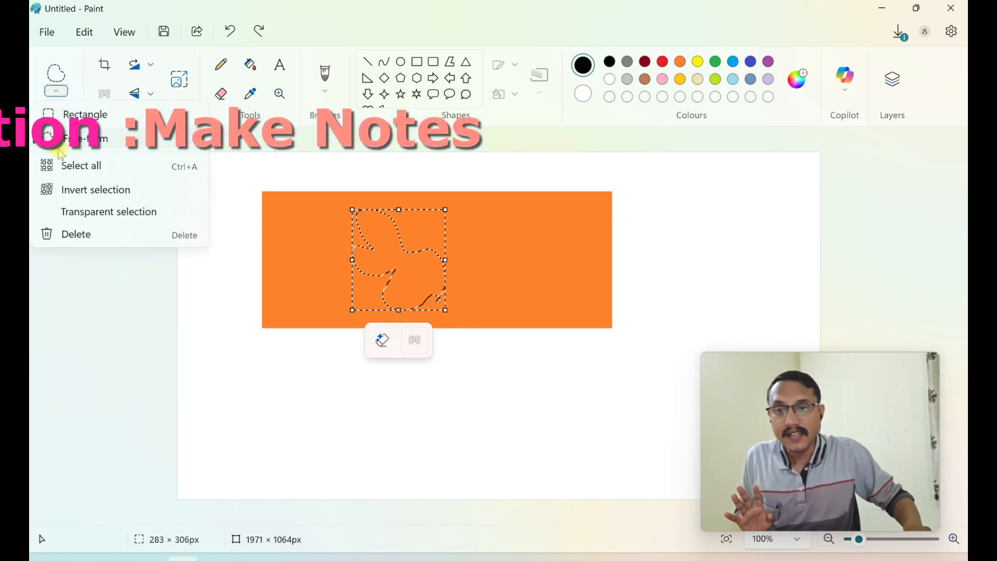
click(86, 199)
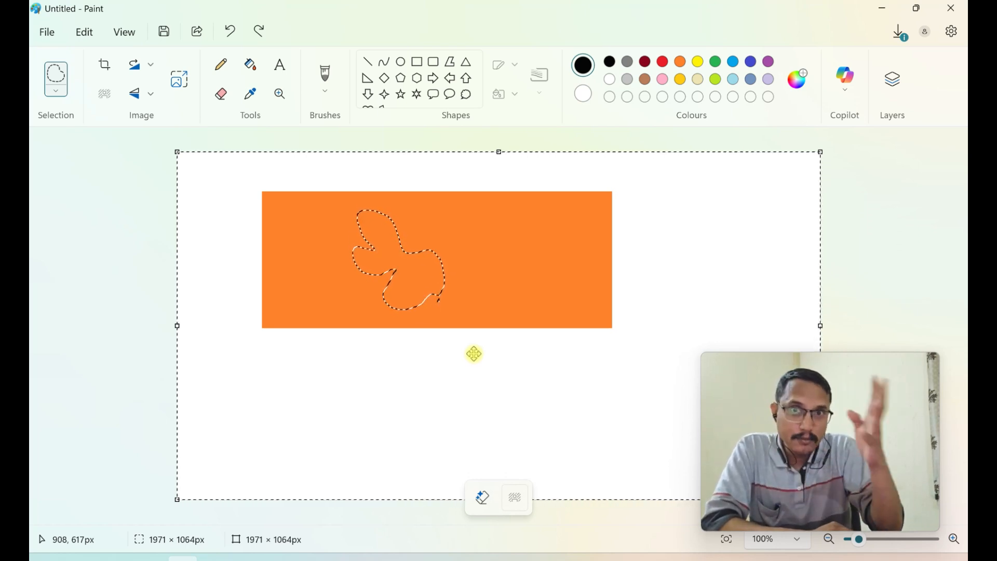
key(Delete)
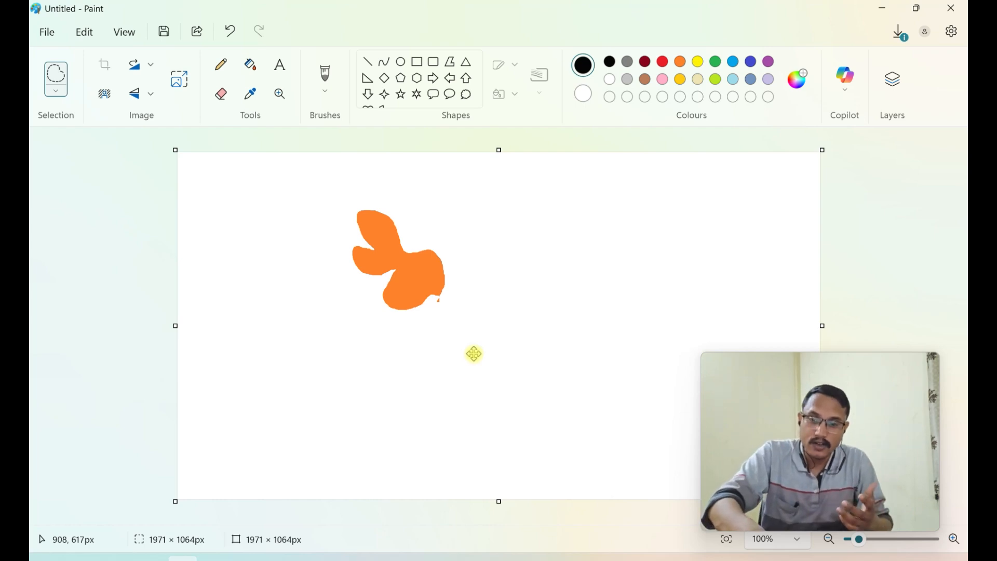
key(ctrl+z)
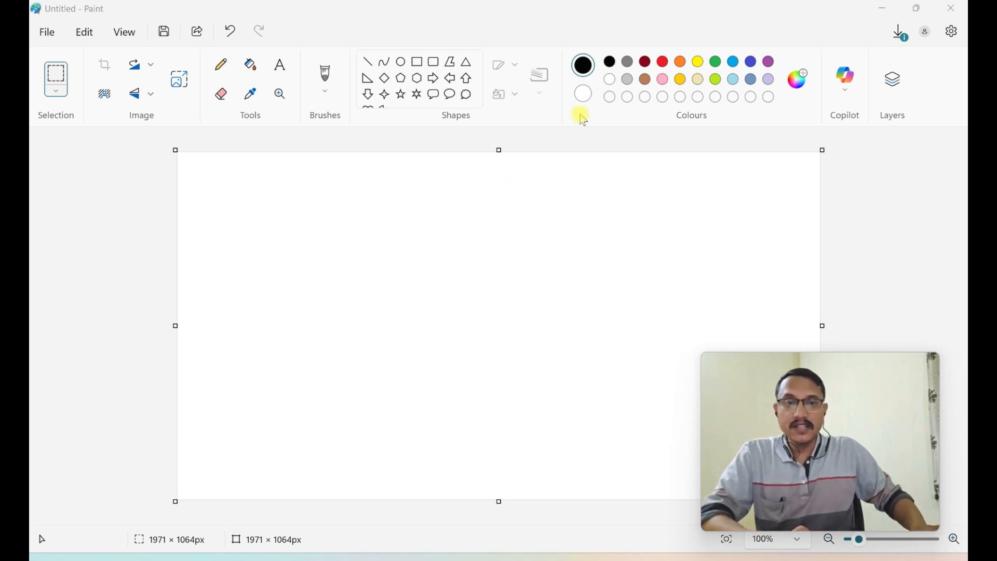
Step: Draw a black-outlined rectangle about 668 × 645 px on the left part of the empty canvas
click(419, 70)
drag(226, 178, 444, 388)
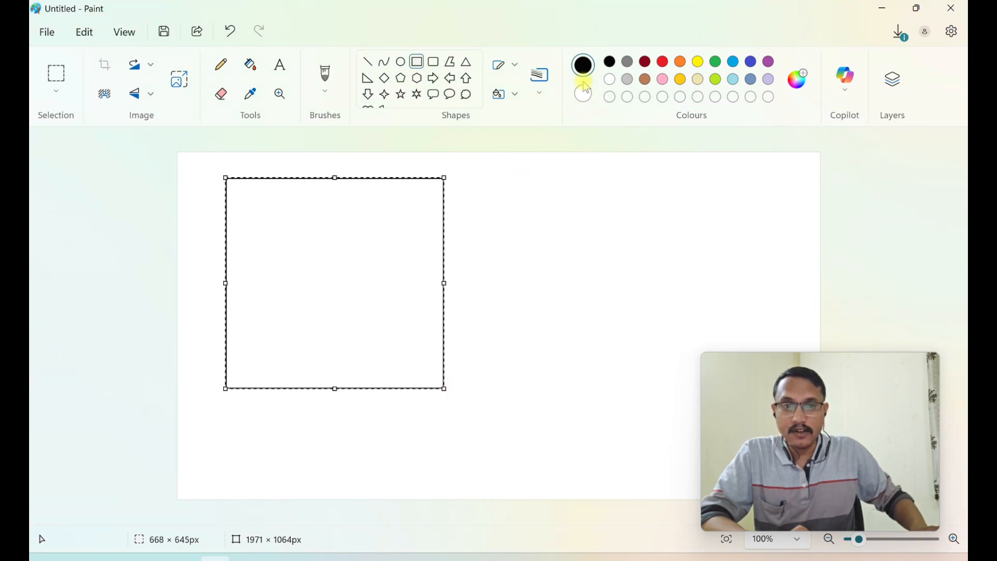
Step: Fill the black-outlined rectangle with black
click(249, 67)
click(339, 222)
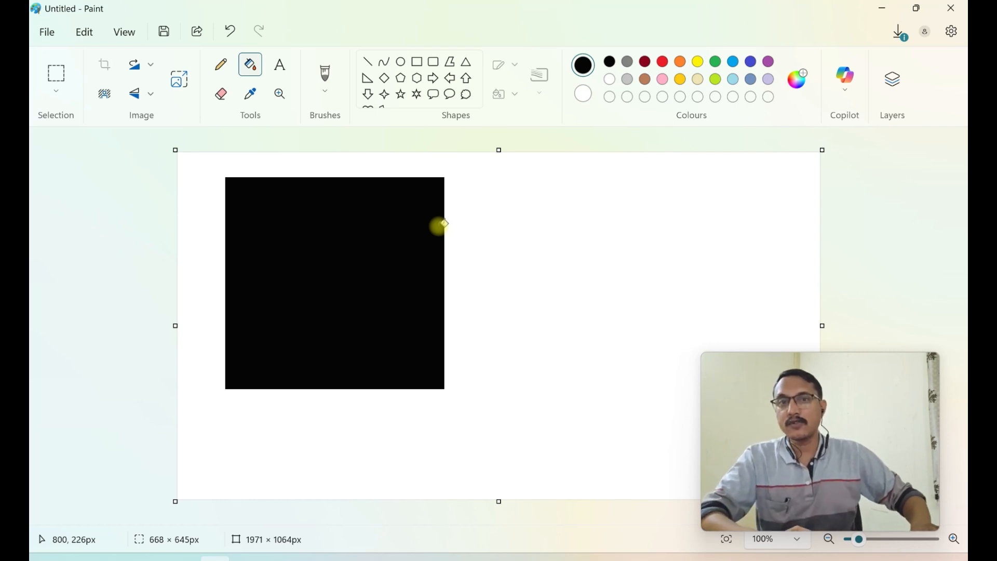
click(47, 33)
mouse_move(204, 110)
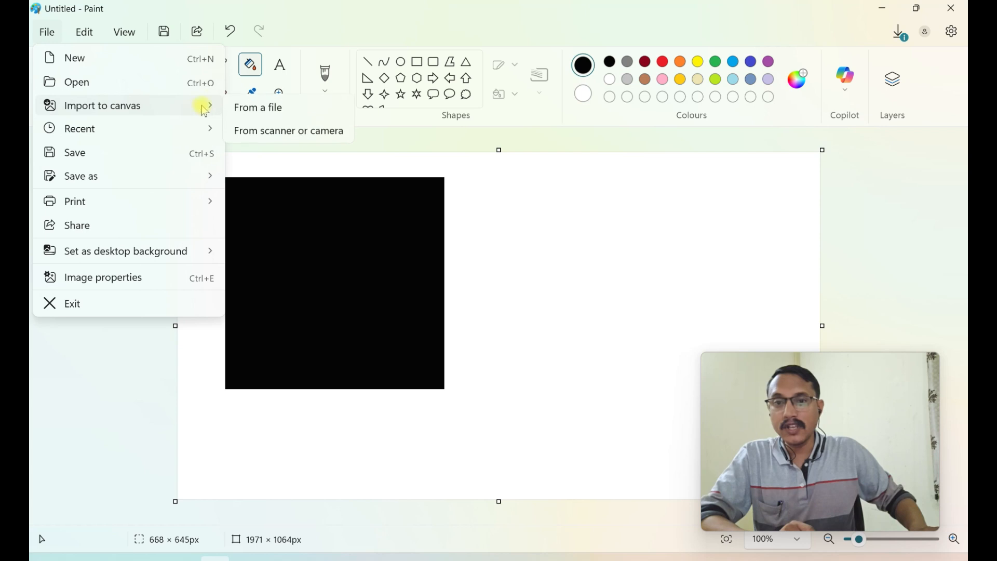
click(256, 107)
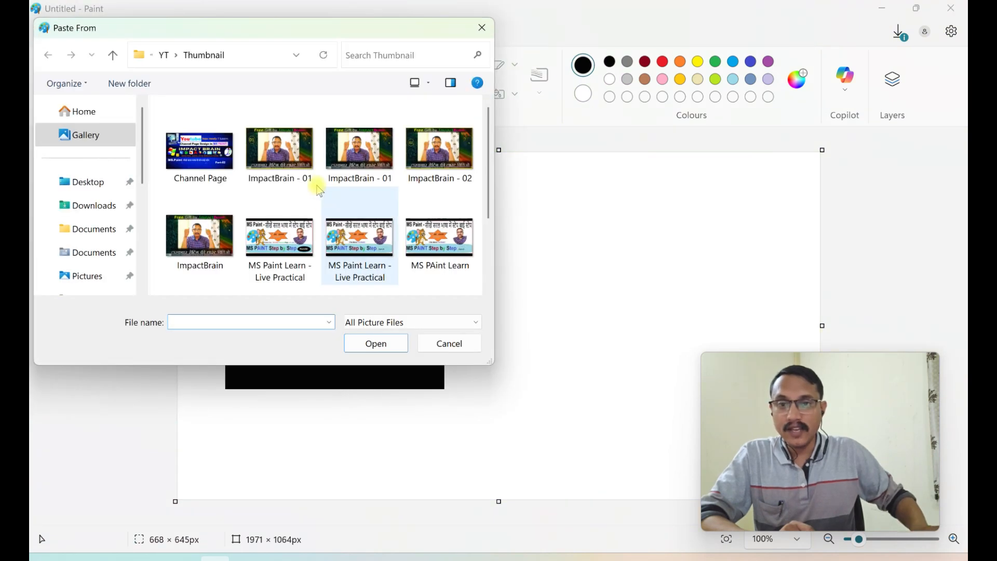
click(103, 183)
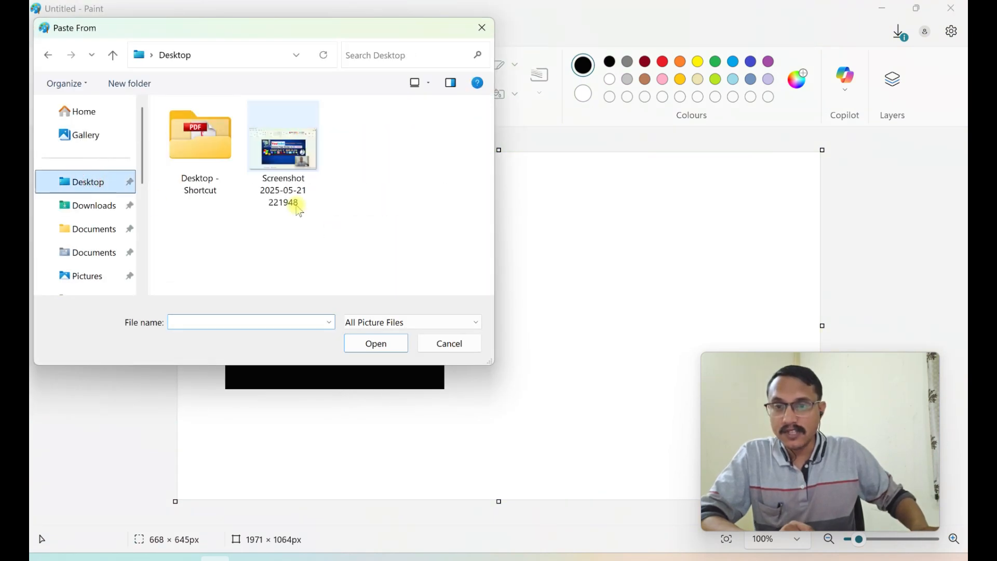
click(291, 197)
click(394, 346)
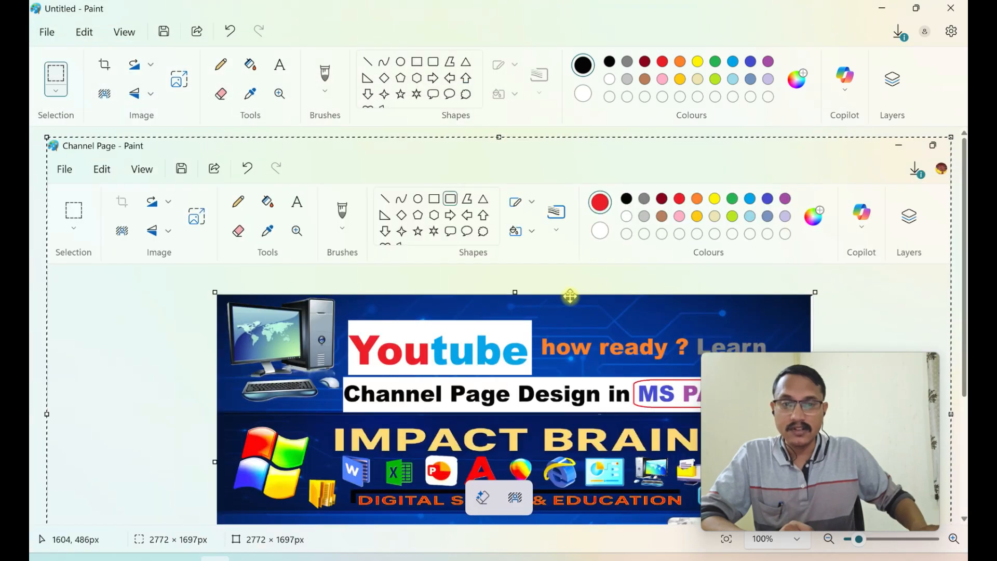
Step: Shrink the imported screenshot and place it on the empty canvas just to the right of the black rectangle
drag(951, 138, 828, 184)
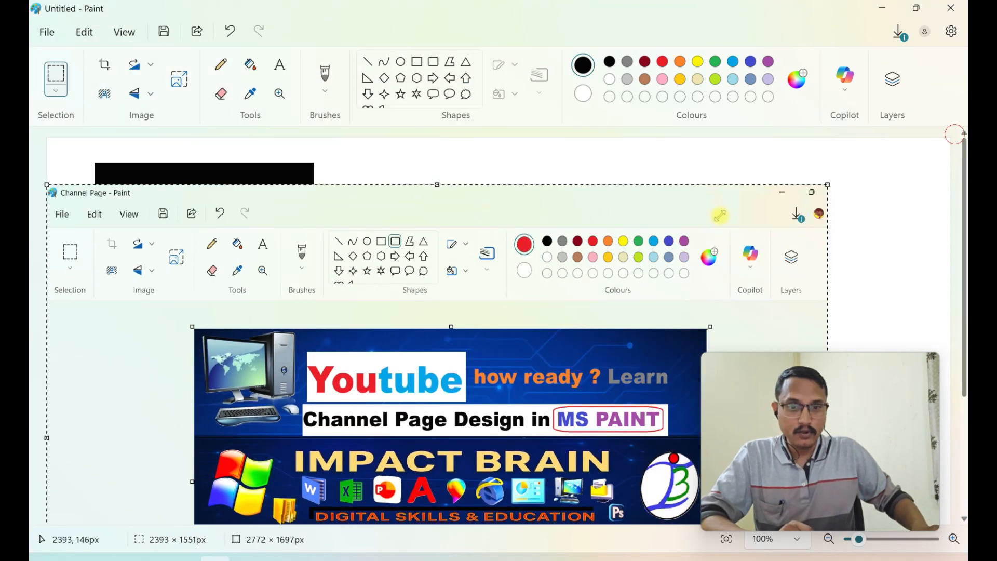
drag(720, 216, 415, 320)
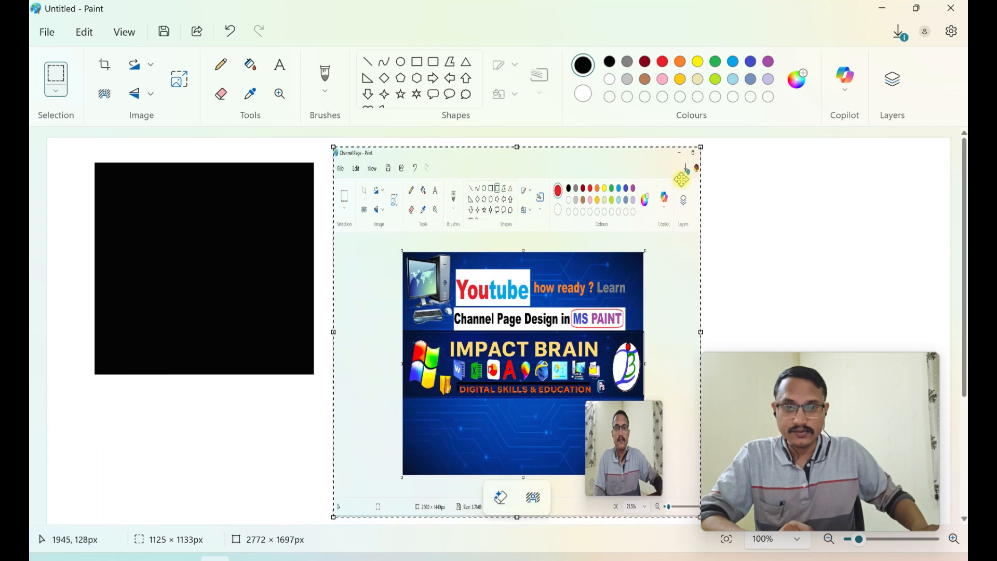
drag(701, 148, 643, 307)
drag(594, 336, 641, 198)
drag(675, 170, 623, 212)
drag(581, 240, 580, 220)
click(701, 240)
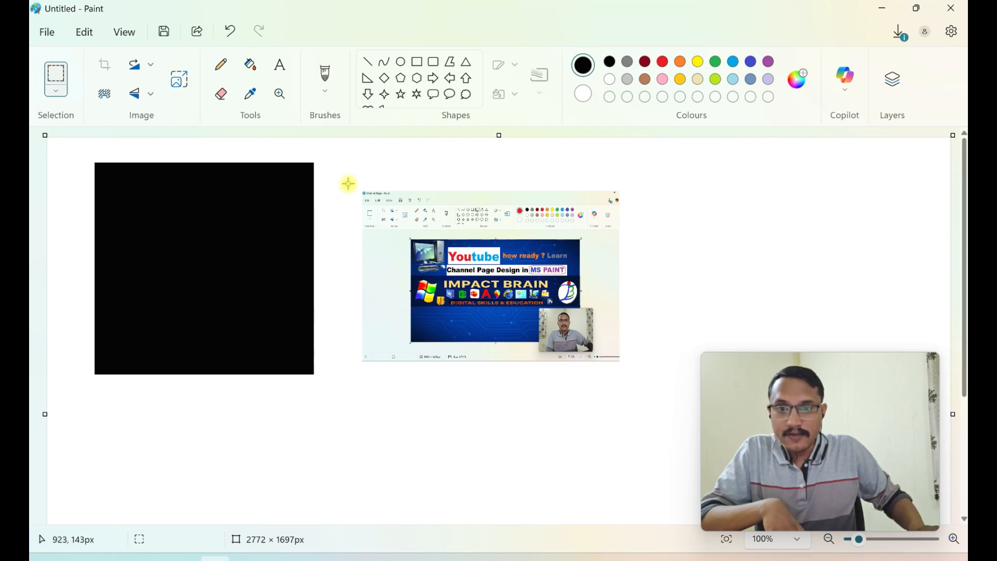
Step: Select an area of about 873 × 572 px around the screenshot and move it over the black rectangle as a transparent selection
drag(372, 212, 638, 372)
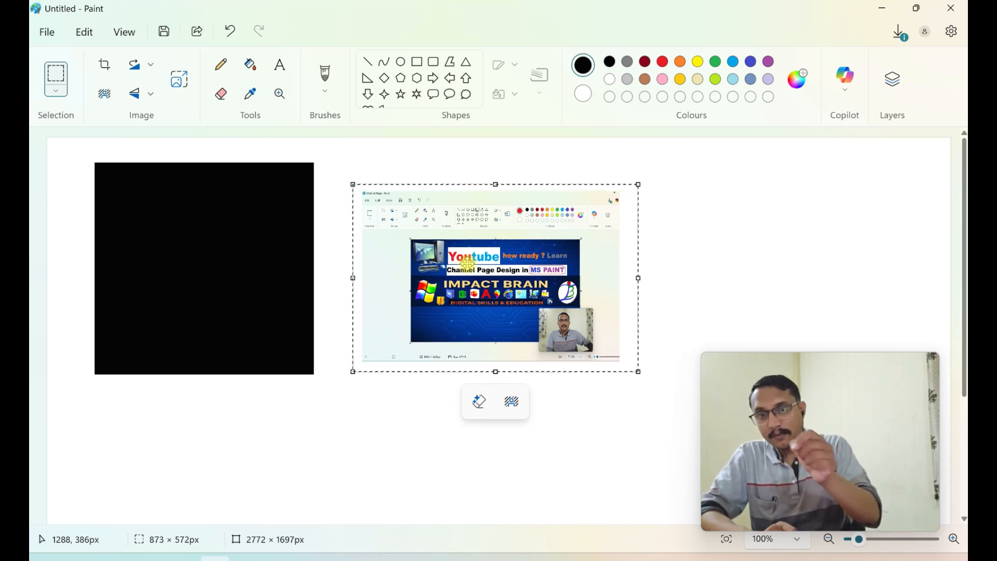
click(58, 99)
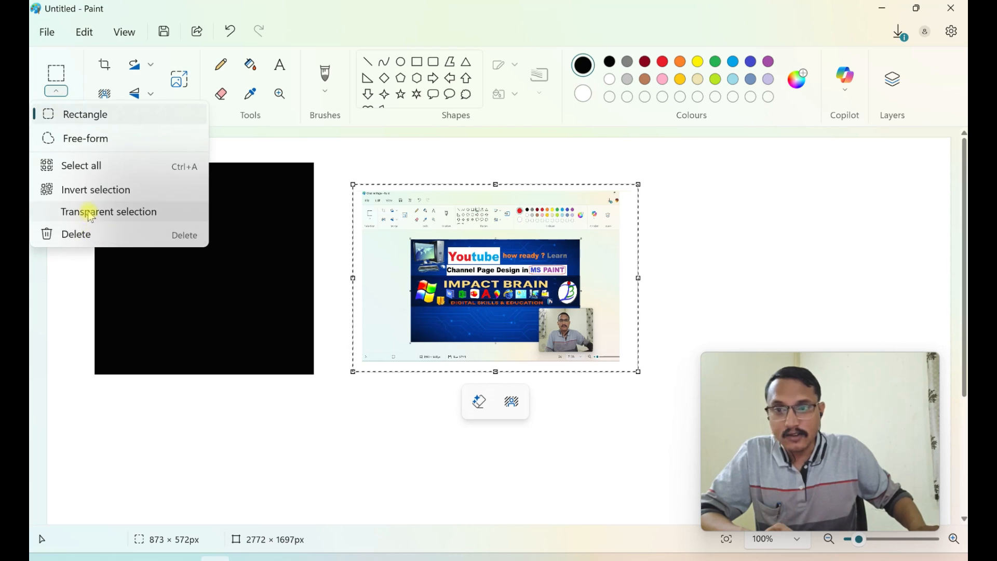
click(89, 210)
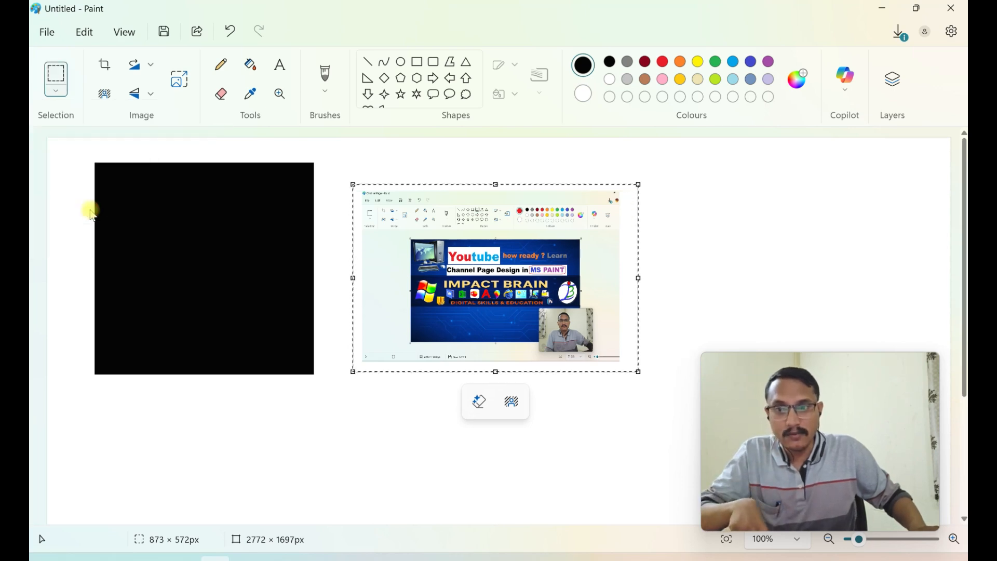
click(63, 94)
click(464, 235)
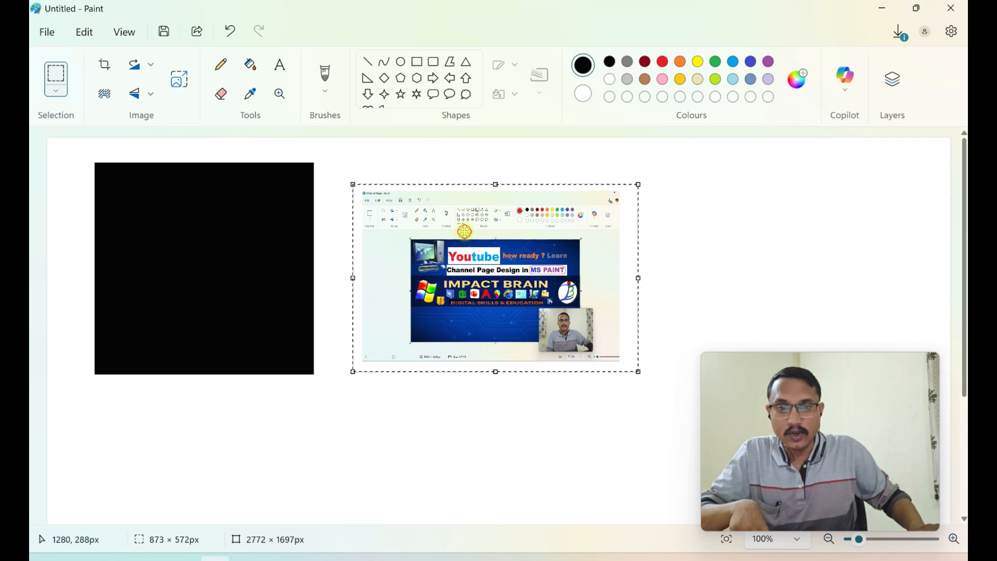
drag(467, 263, 305, 253)
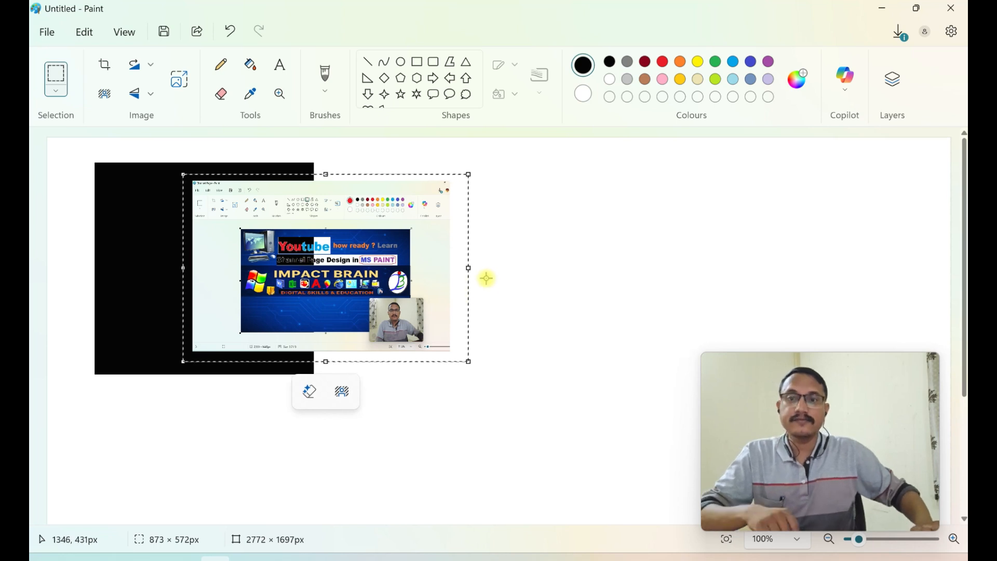
click(519, 270)
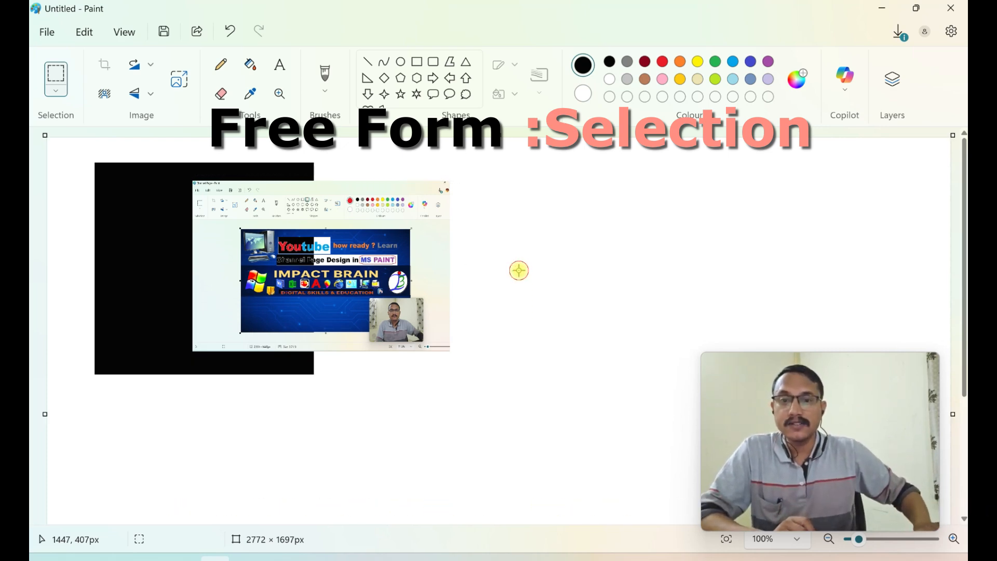
Step: Select the webcam picture inside the screenshot with a rectangular selection and move it to the empty canvas on the right
click(58, 95)
click(73, 119)
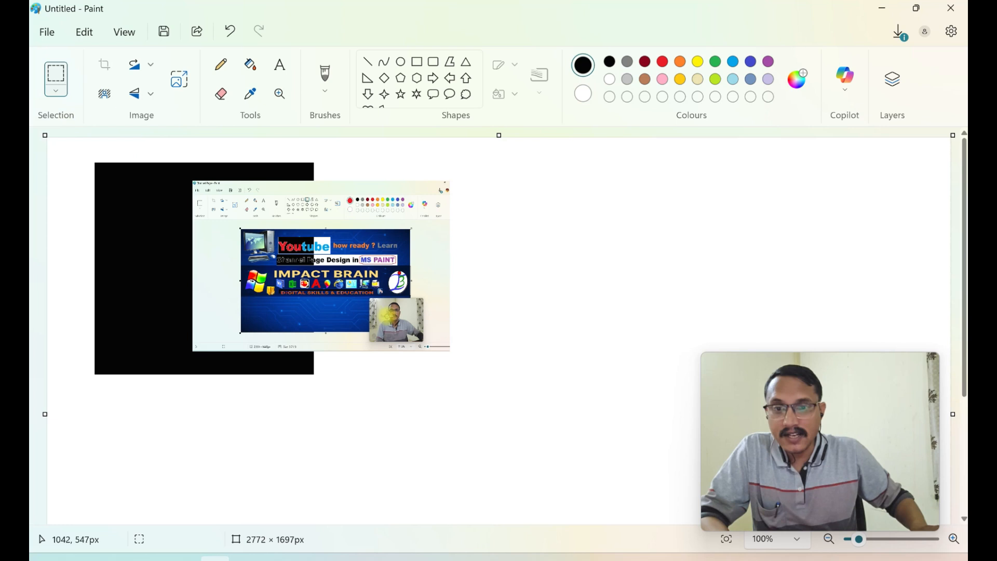
drag(372, 302, 610, 237)
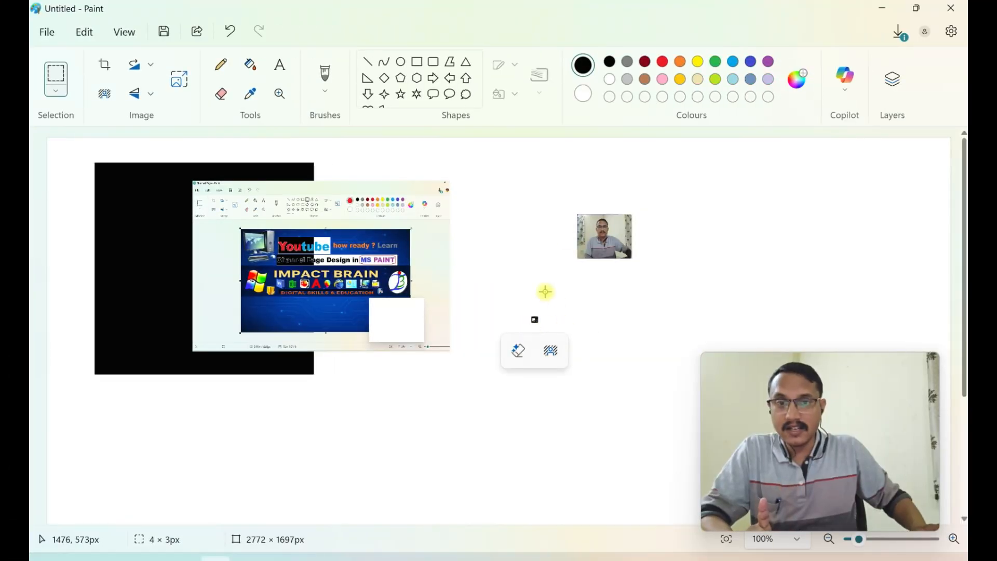
Step: Draw four nested black-outlined rectangles around the webcam picture, the innermost about 251 × 221 px and the outermost about 421 × 380 px
click(417, 62)
drag(547, 187, 667, 292)
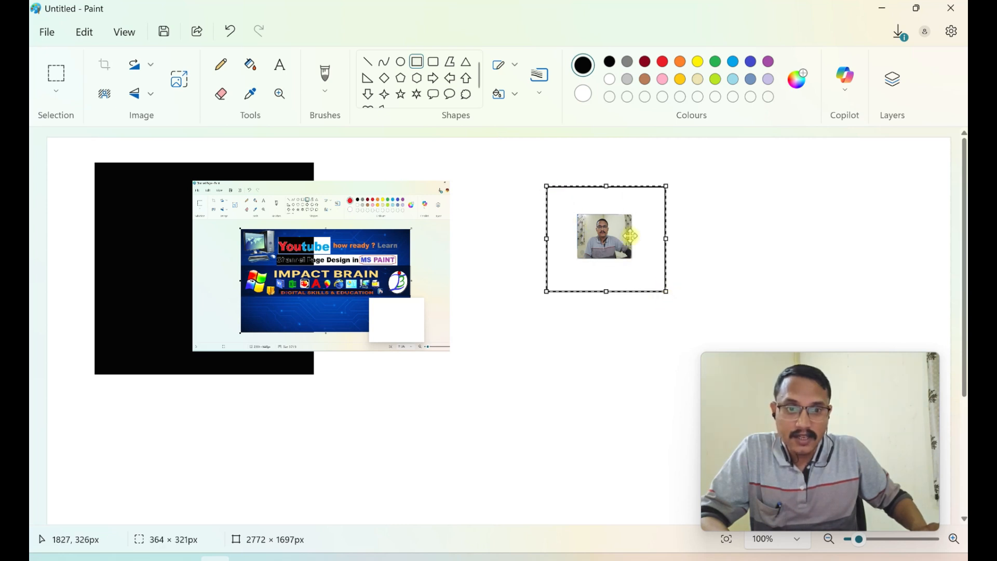
click(506, 181)
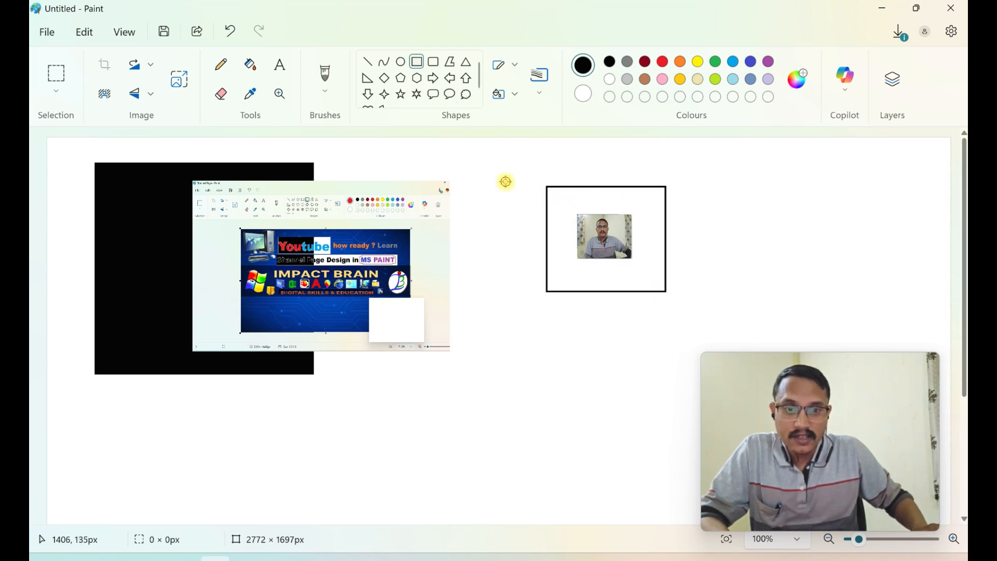
drag(565, 201, 645, 273)
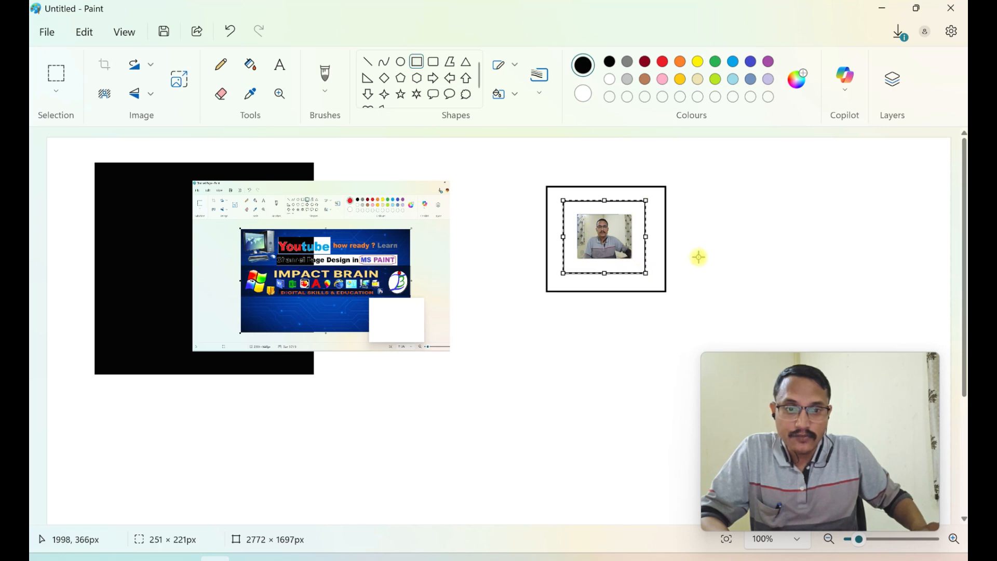
click(696, 256)
drag(554, 195, 658, 282)
click(693, 284)
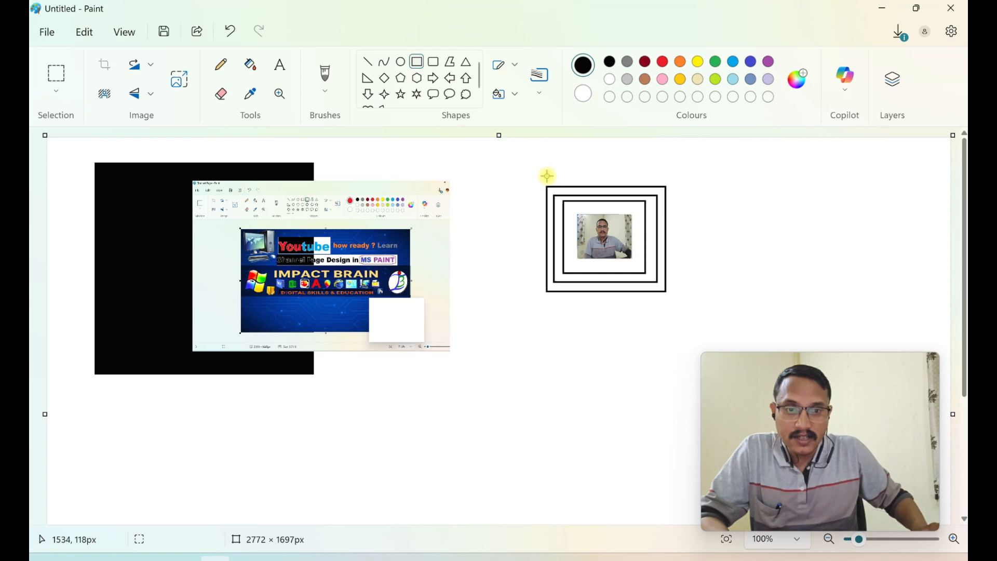
drag(537, 179, 675, 303)
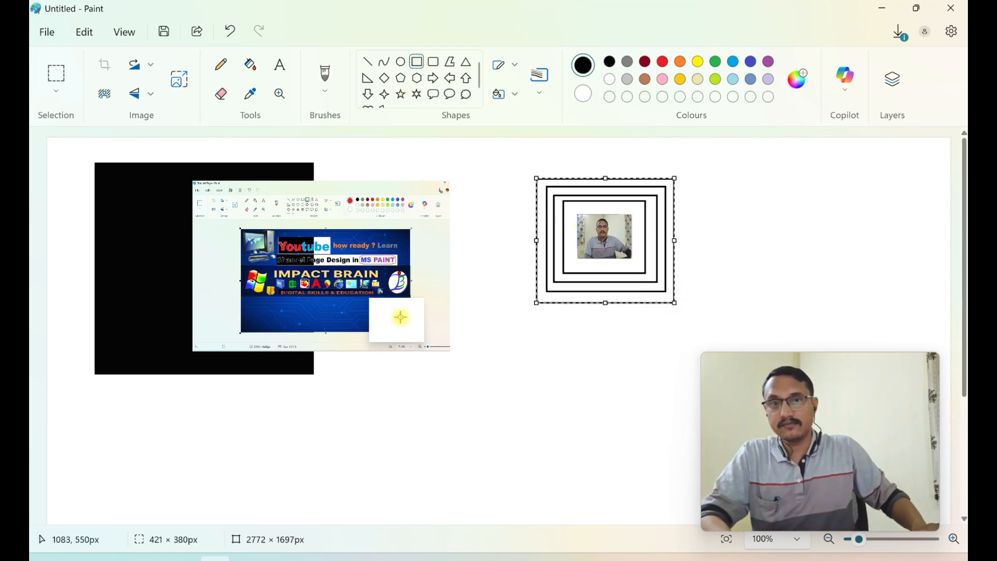
Step: Draw a rectangle about 696 × 502 px to the right of the nested frames and fill it with black
drag(718, 170, 946, 334)
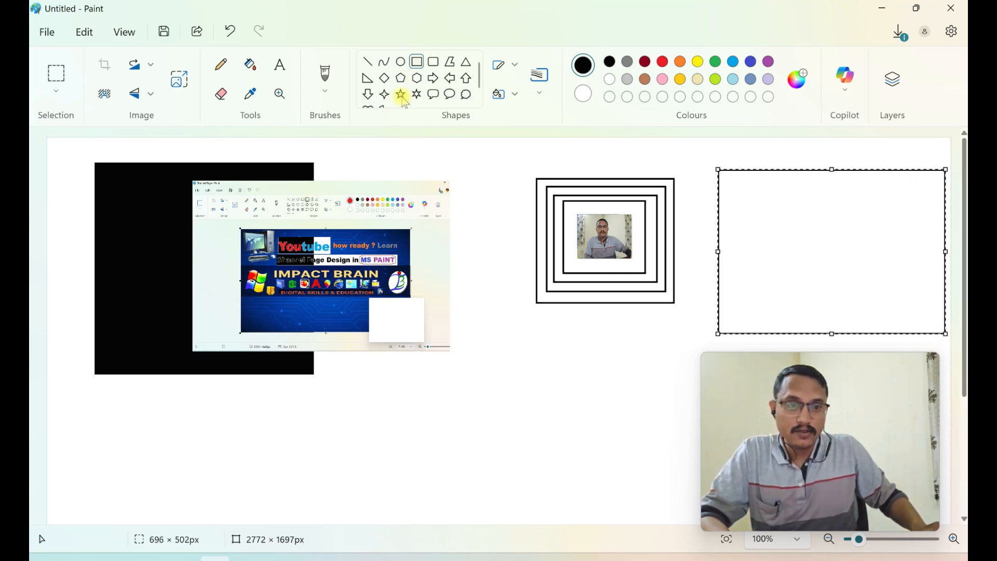
click(250, 72)
click(745, 281)
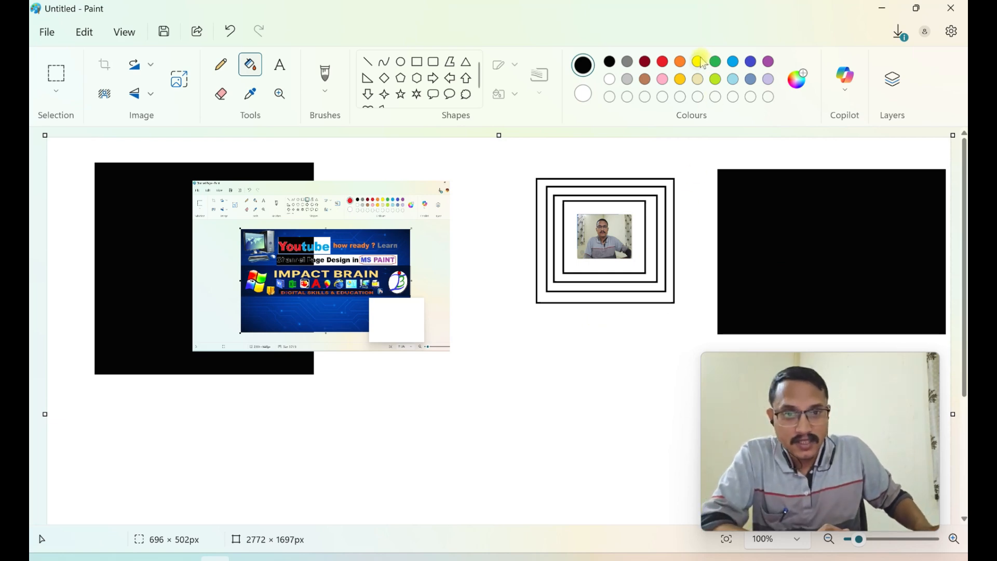
Step: Fill the outermost band of the nested frames with yellow and the band around the innermost rectangle with black
click(670, 179)
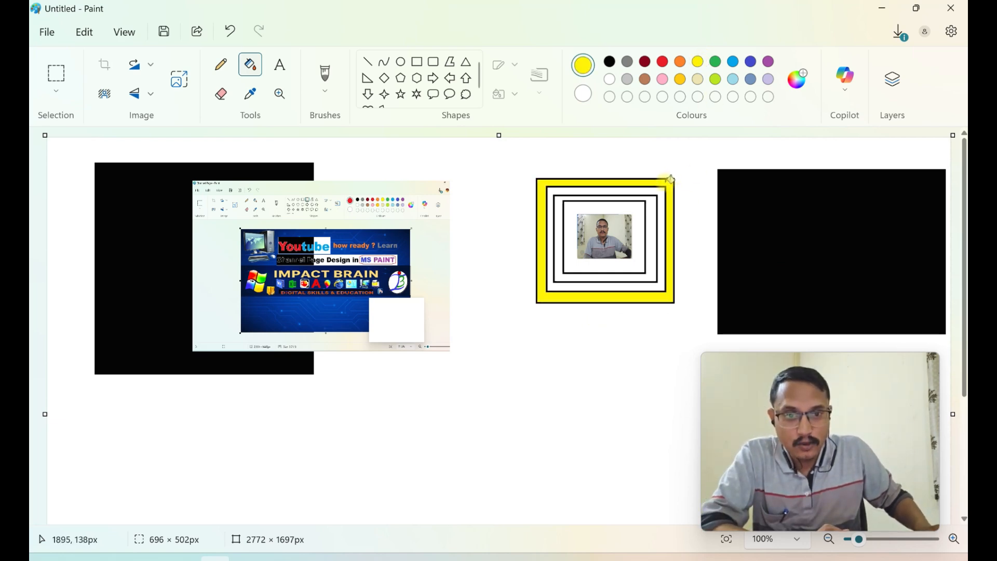
click(655, 199)
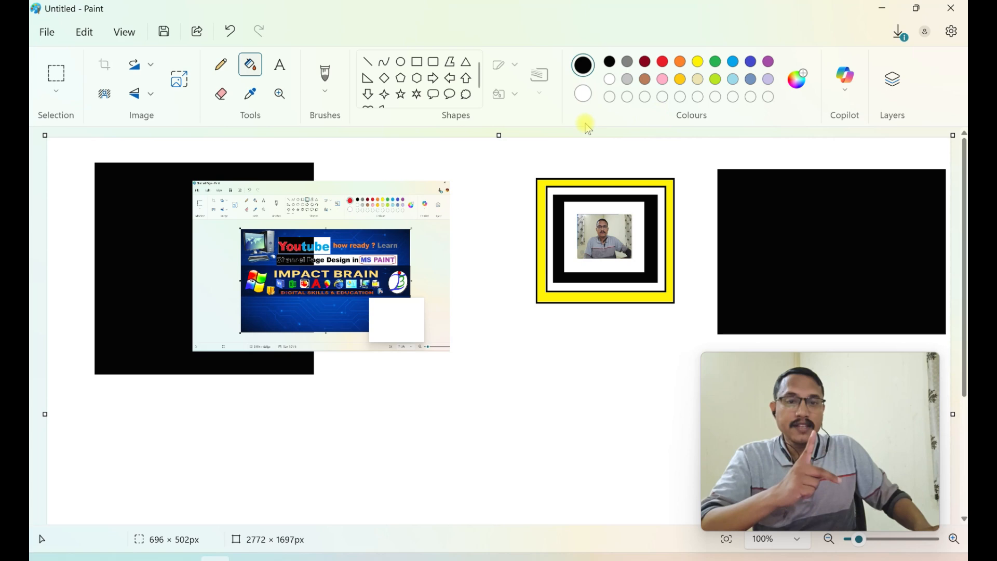
Step: Move the nested frames as a transparent rectangular selection of about 509 × 449 px onto the left edge of the right-hand black rectangle
click(54, 77)
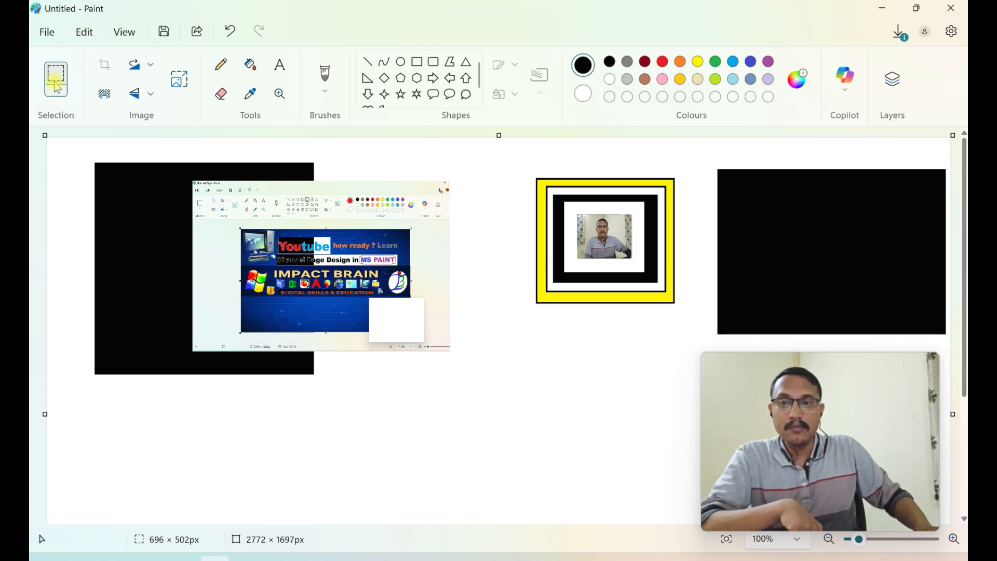
click(56, 92)
click(75, 212)
drag(522, 166, 690, 314)
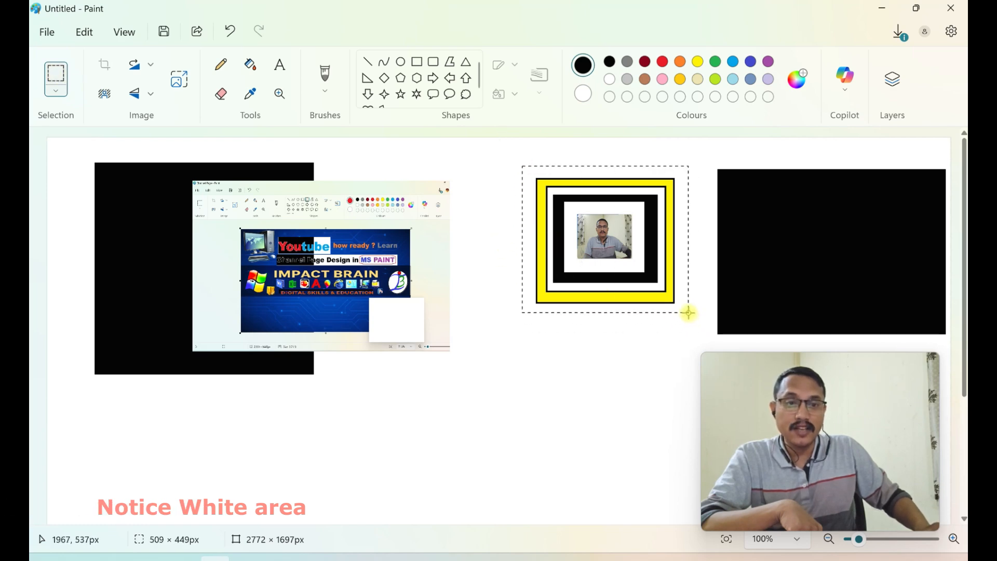
drag(616, 258, 724, 269)
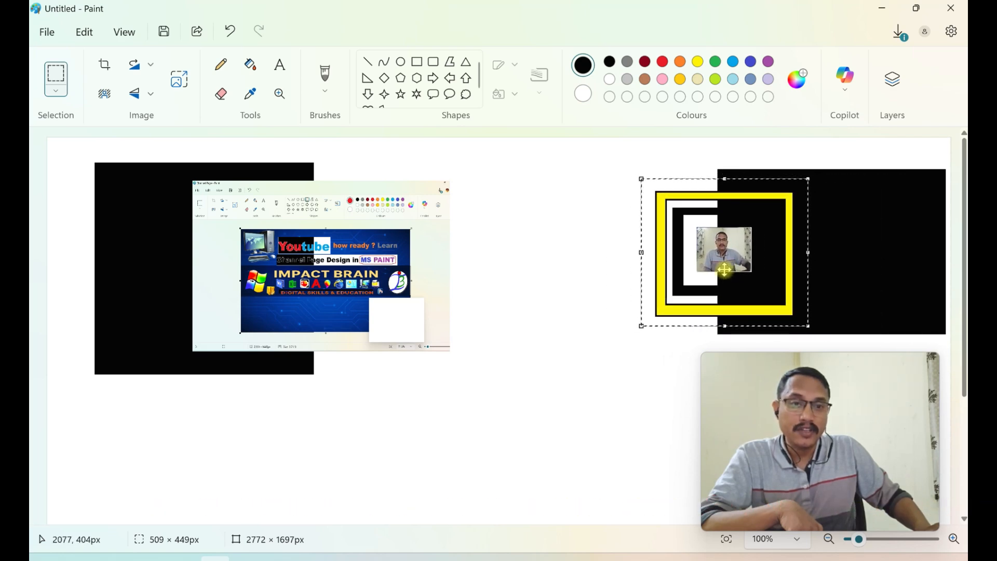
click(597, 291)
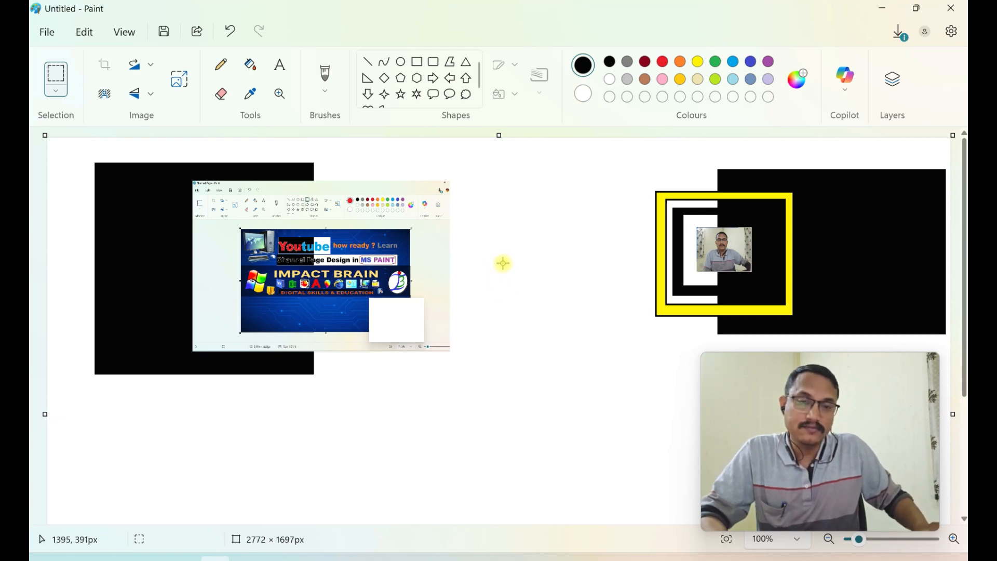
Step: Fill the right-hand black rectangle with white
scroll(527, 268, down, 1)
scroll(524, 270, up, 1)
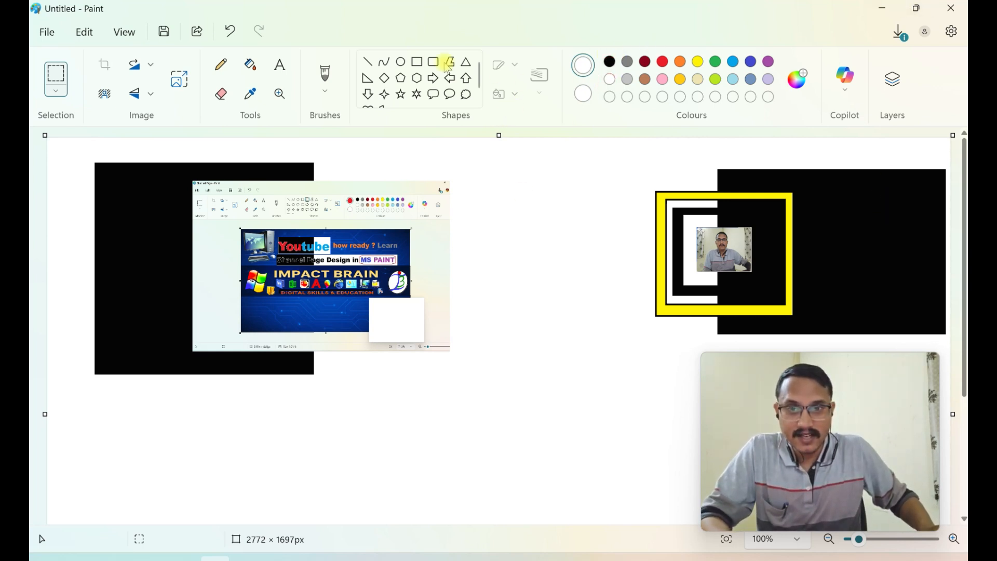
click(250, 65)
click(837, 211)
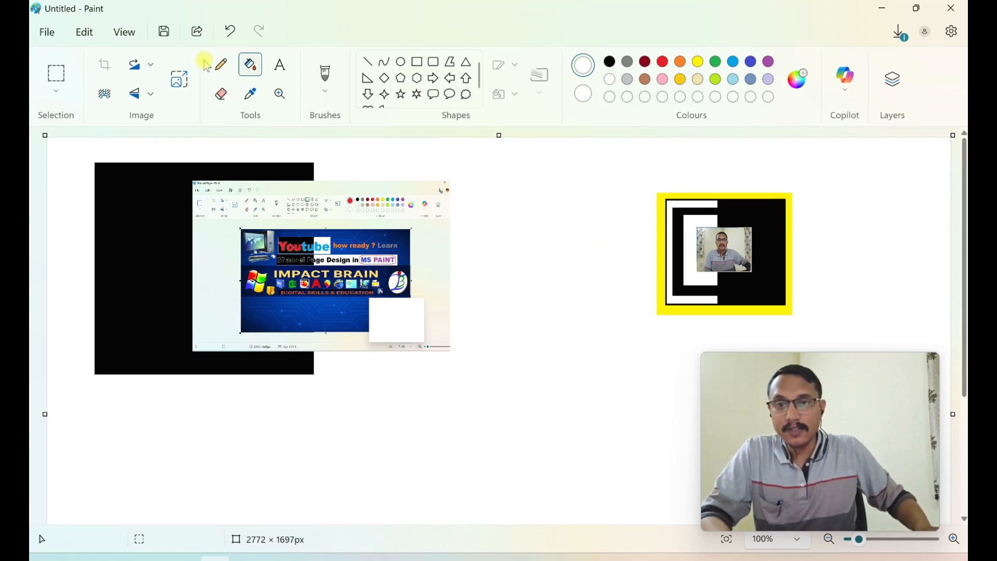
Step: Draw a green rectangle about 533 × 709 px between the screenshot and the yellow frame, and fill all of it with green
click(416, 62)
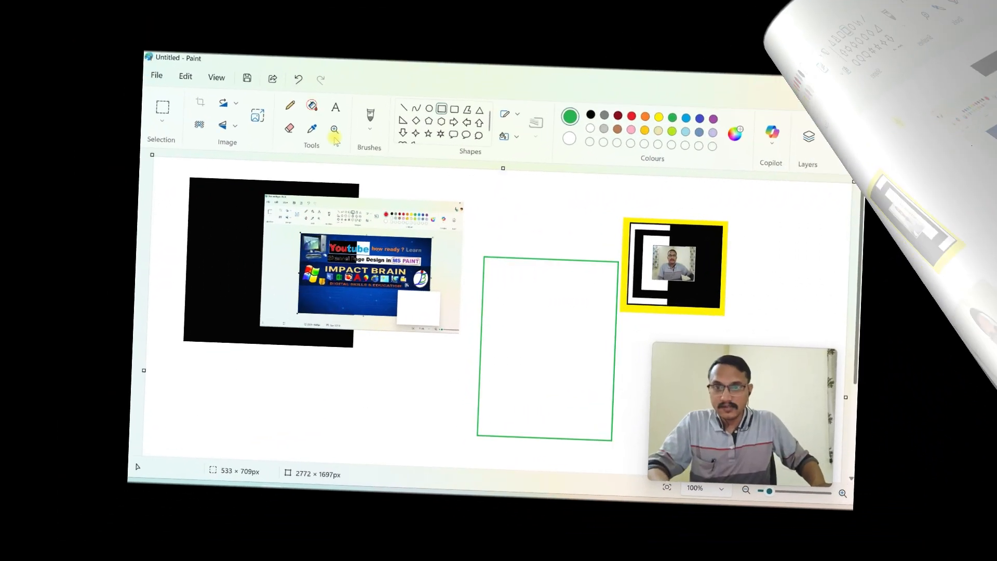
click(561, 317)
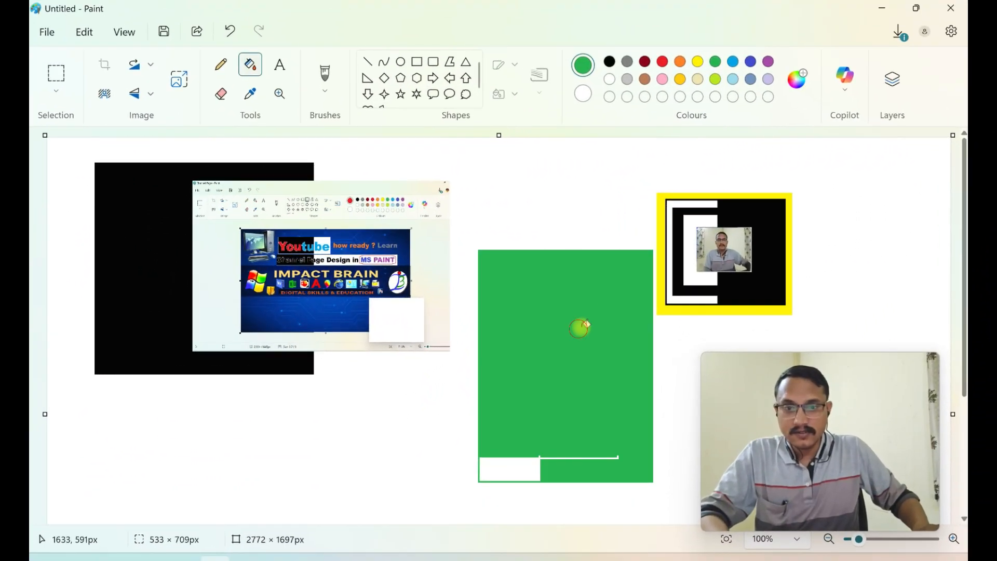
click(525, 468)
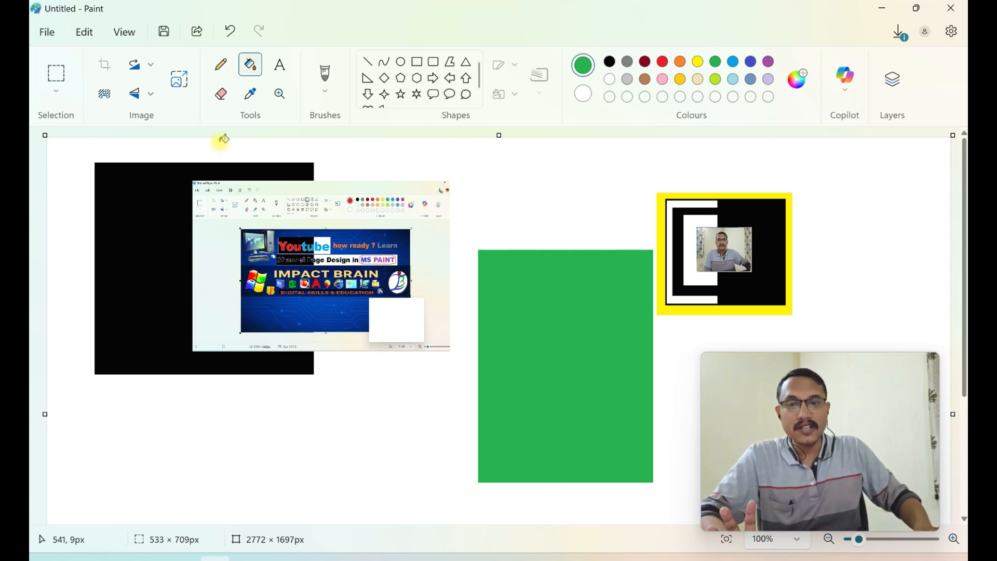
Step: Turn on transparent selection and move a rectangular selection of about 425 × 407 px around the yellow frame onto the green rectangle's lower-left corner
click(56, 72)
click(56, 91)
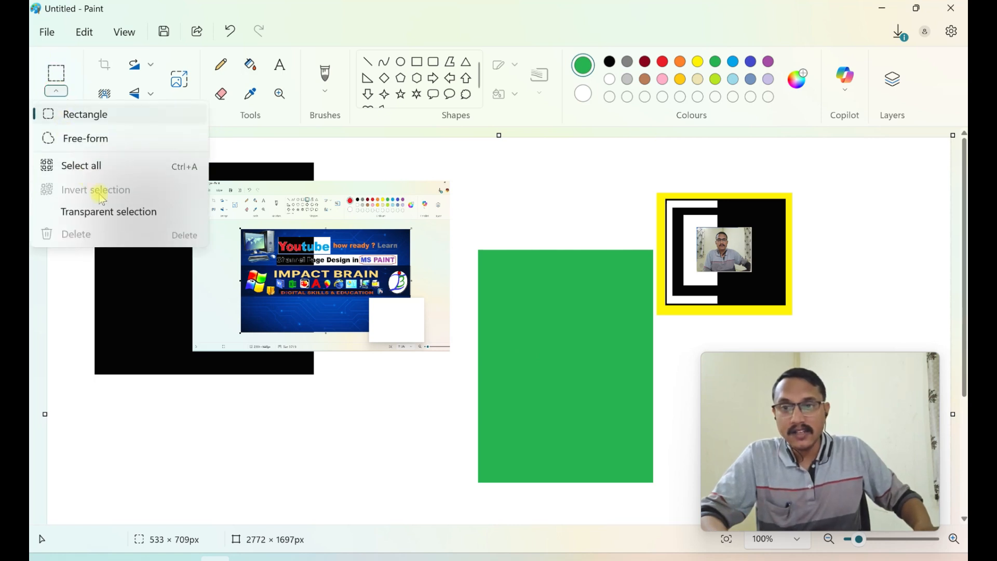
click(88, 210)
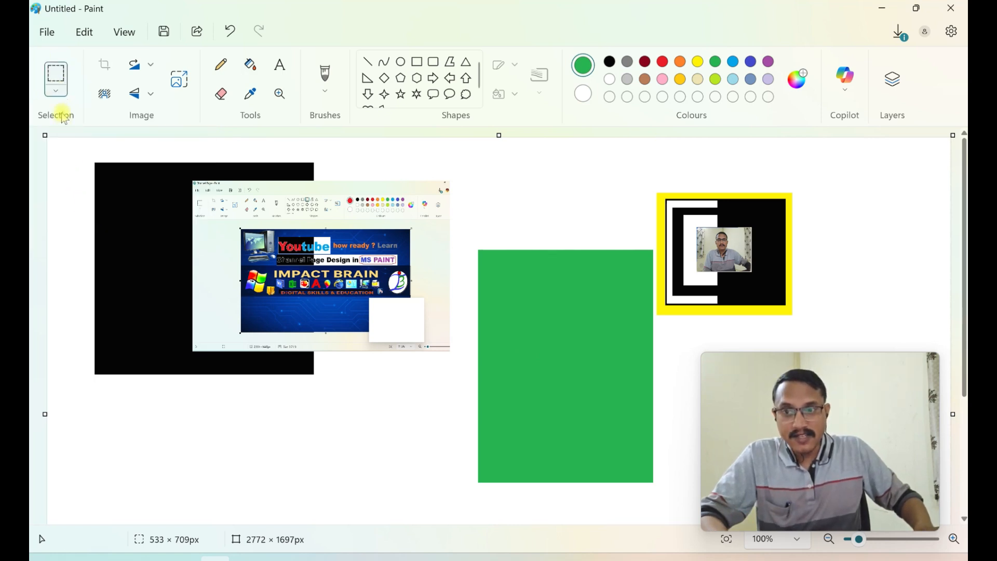
click(56, 94)
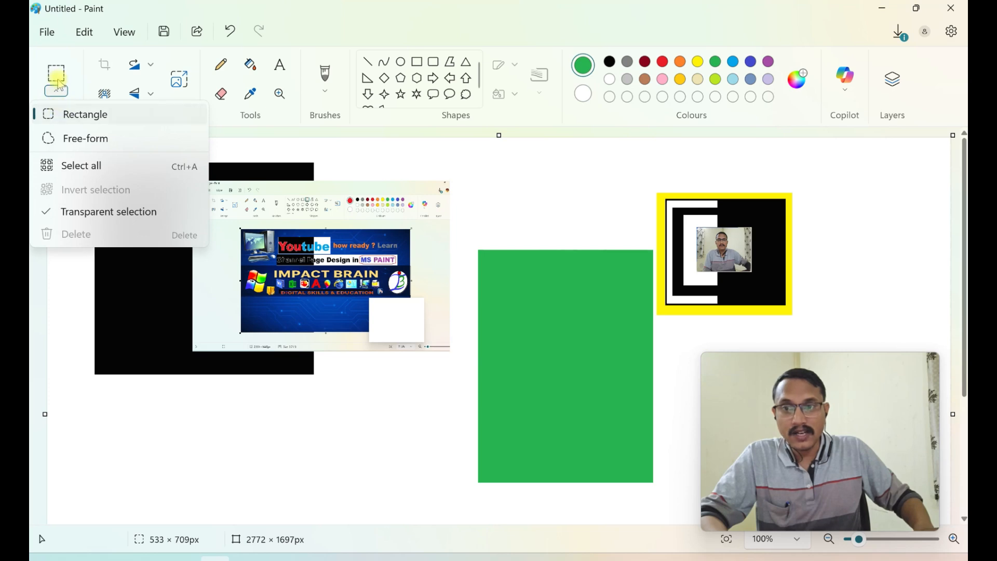
click(58, 87)
drag(797, 322, 659, 193)
drag(712, 251, 505, 419)
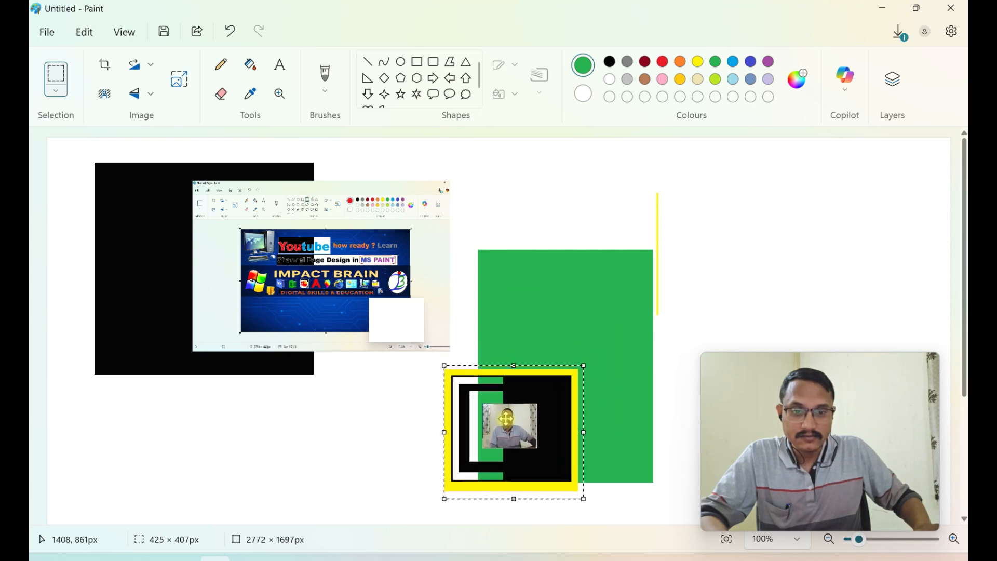
click(744, 178)
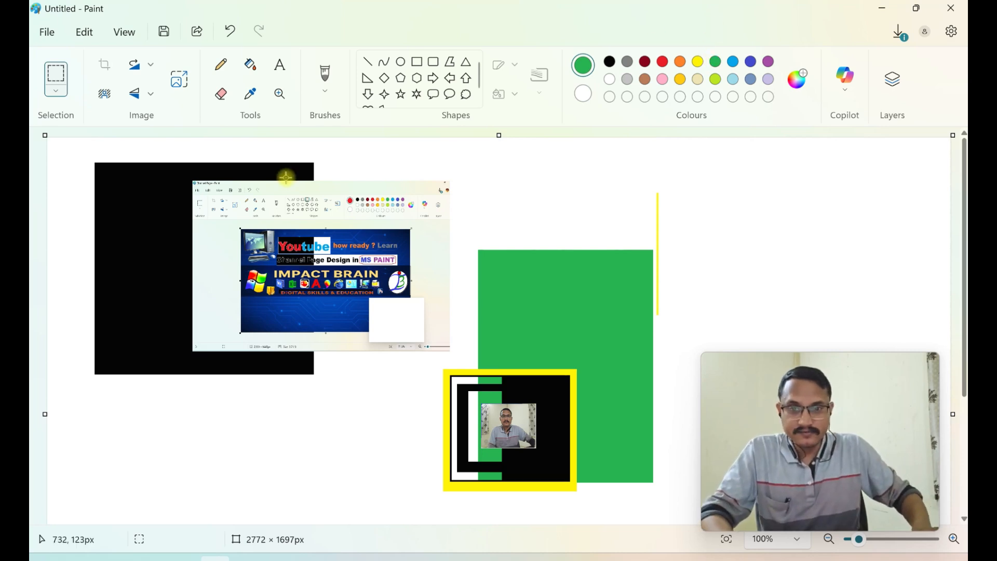
Step: Examine the moved yellow frame up close where its white areas overlap the green rectangle
scroll(514, 472, up, 4)
scroll(594, 384, up, 3)
drag(534, 521, 647, 519)
scroll(486, 383, up, 4)
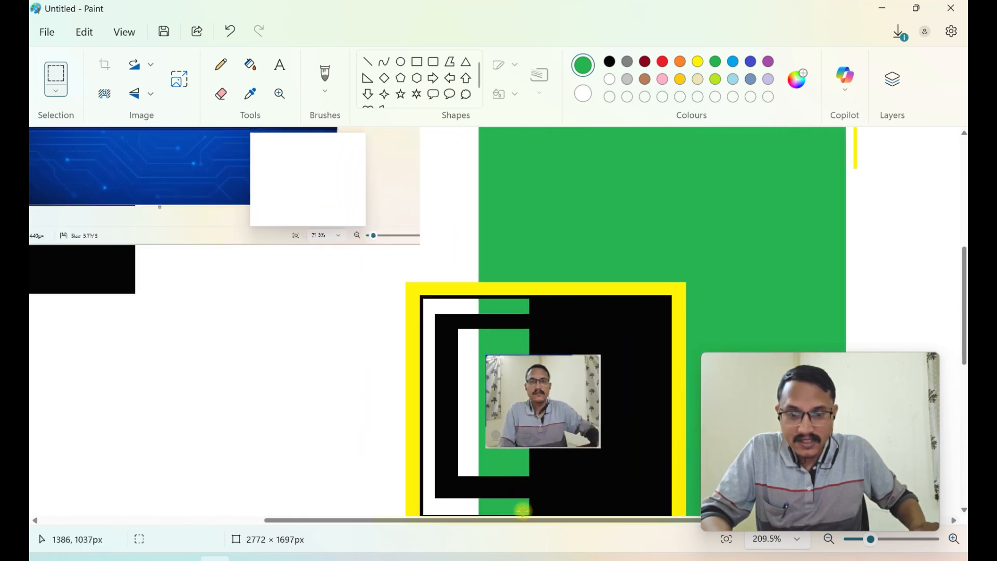
drag(526, 520, 556, 520)
scroll(509, 434, down, 1)
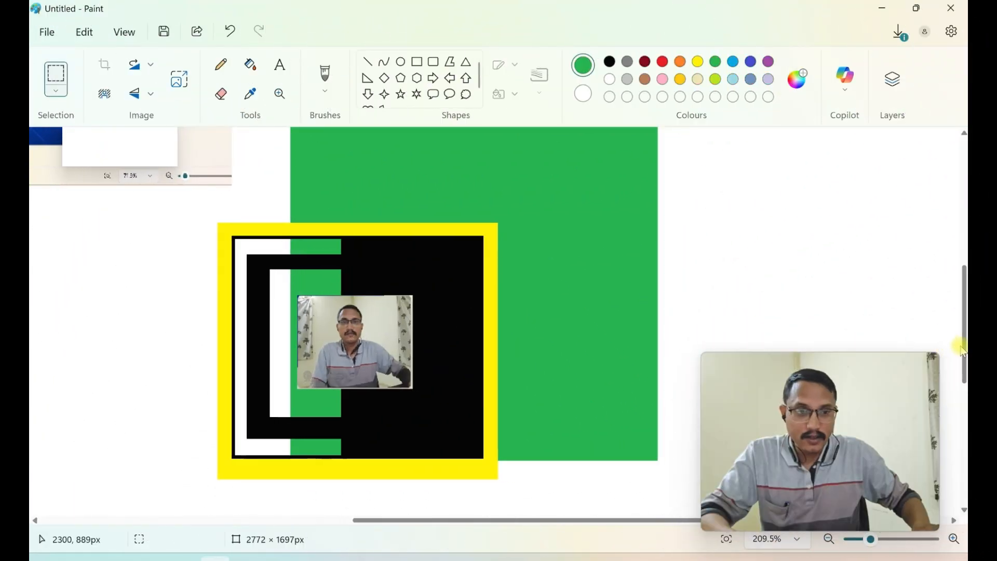
Step: Draw a green circle outline about 136 × 143 px in the empty area beyond the thin yellow line
scroll(668, 164, up, 4)
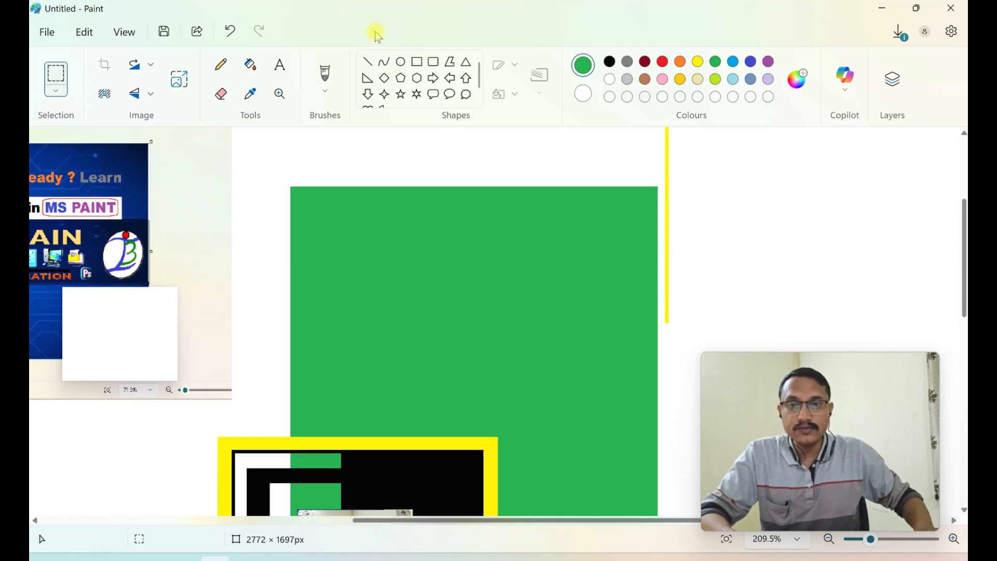
click(400, 62)
drag(761, 159, 854, 258)
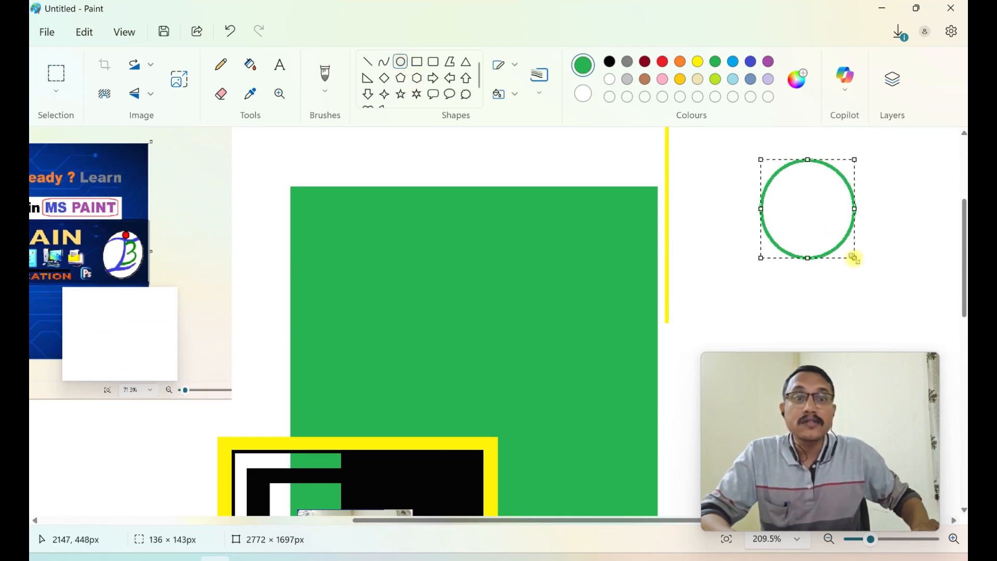
click(776, 151)
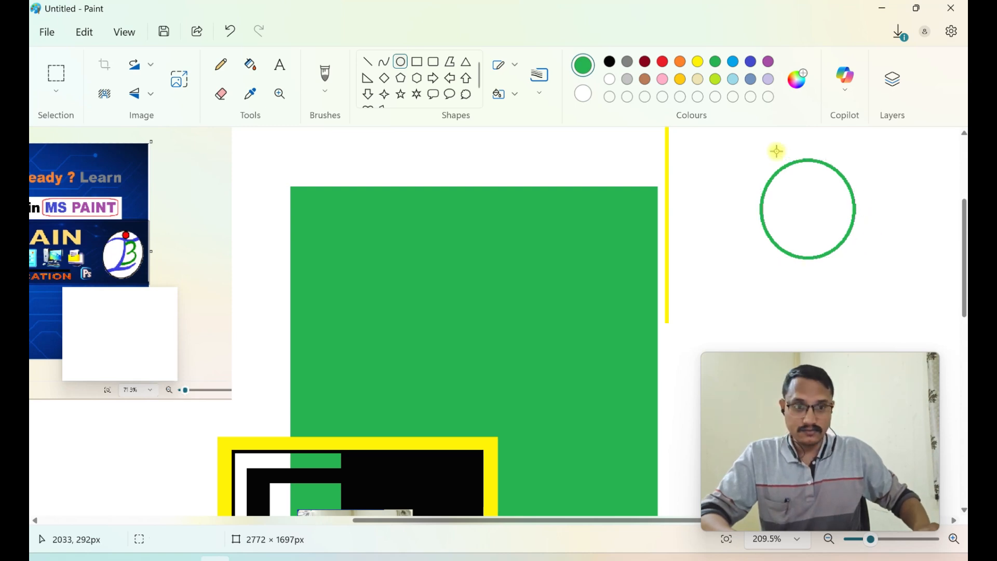
Step: Draw a black circle about 62 × 67 px inside the green circle and fill it with black
mouse_move(799, 194)
mouse_down()
mouse_move(841, 232)
mouse_move(808, 209)
mouse_up()
click(610, 61)
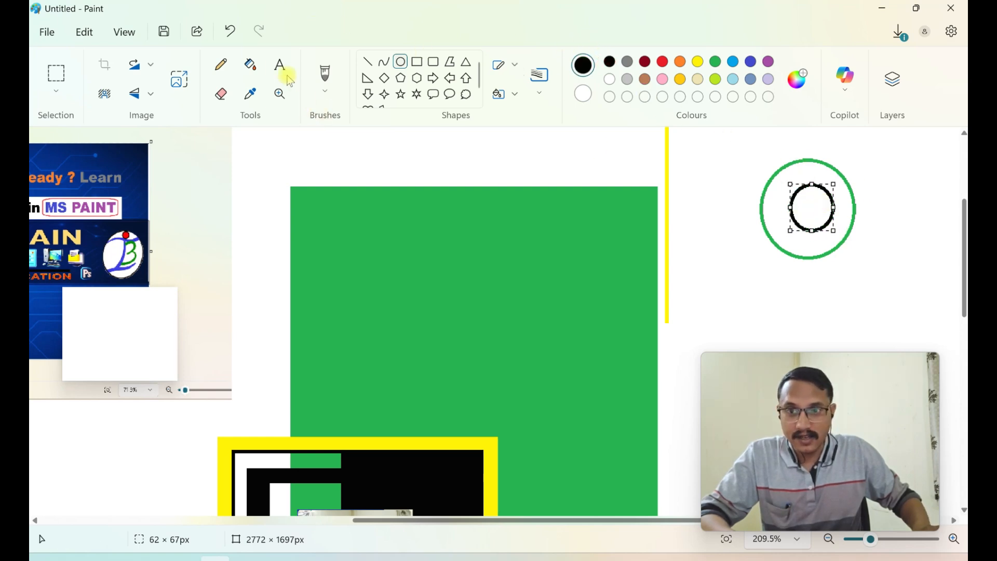
click(251, 64)
click(811, 209)
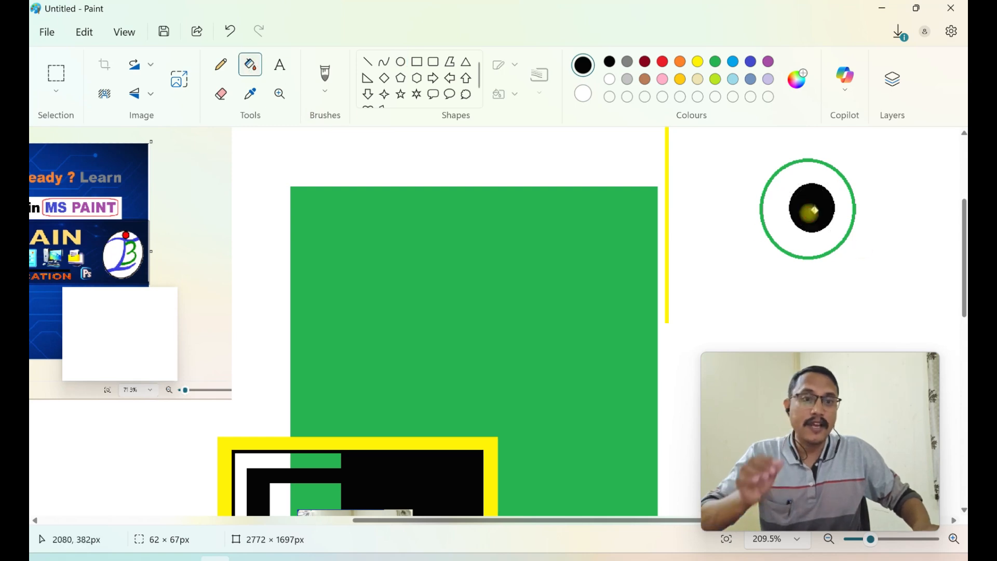
Step: Draw a black circle about 227 × 222 px enclosing the green circle and fill the area between them with black
click(400, 61)
drag(756, 151, 911, 301)
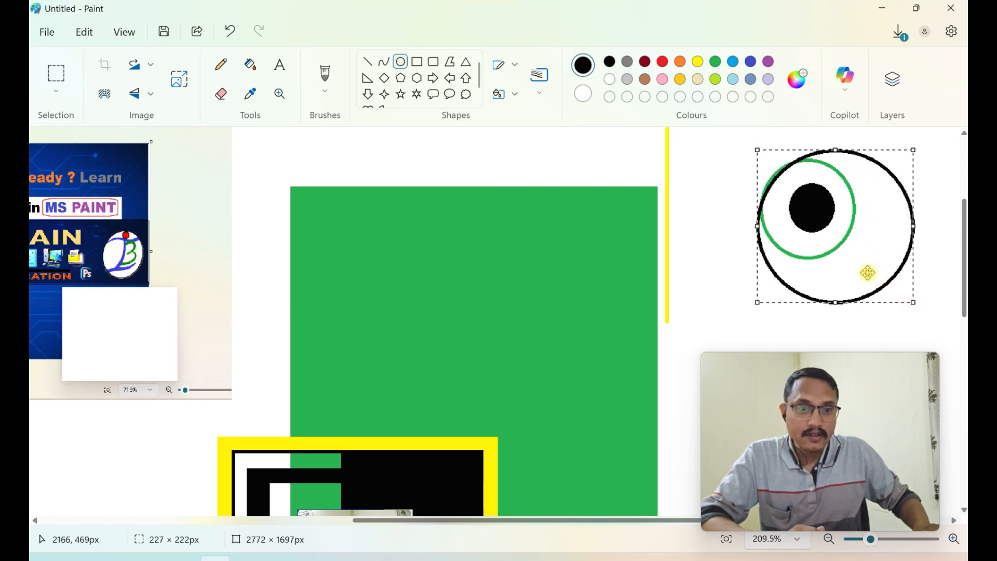
drag(868, 273, 862, 268)
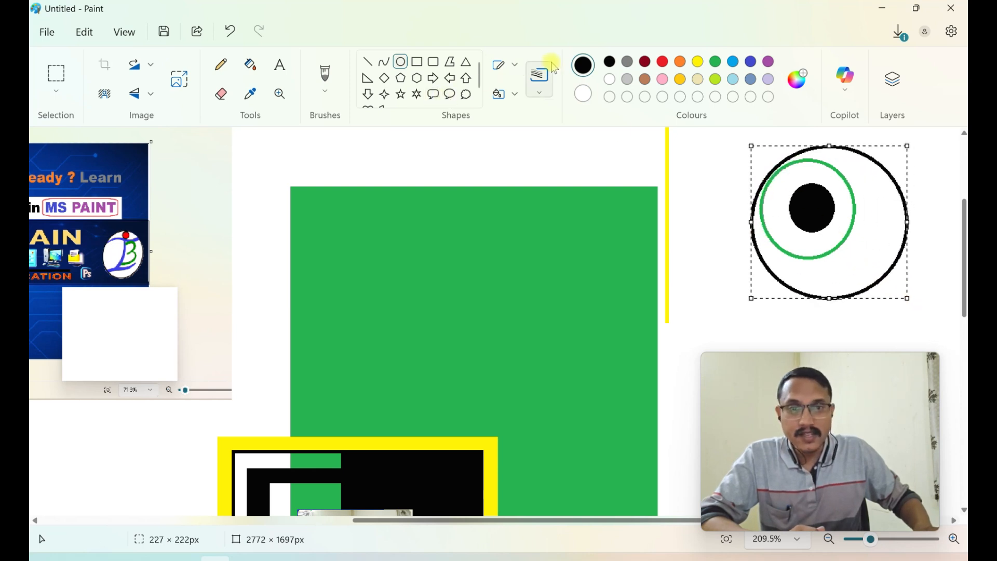
click(249, 65)
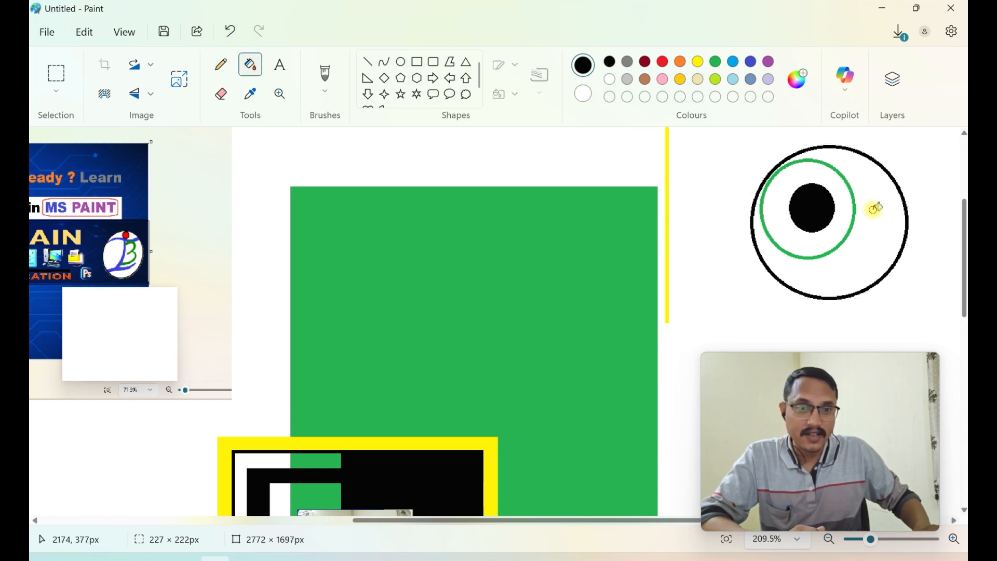
click(875, 209)
Step: Move the nested circles as a transparent rectangular selection onto the upper edge of the green rectangle
click(61, 71)
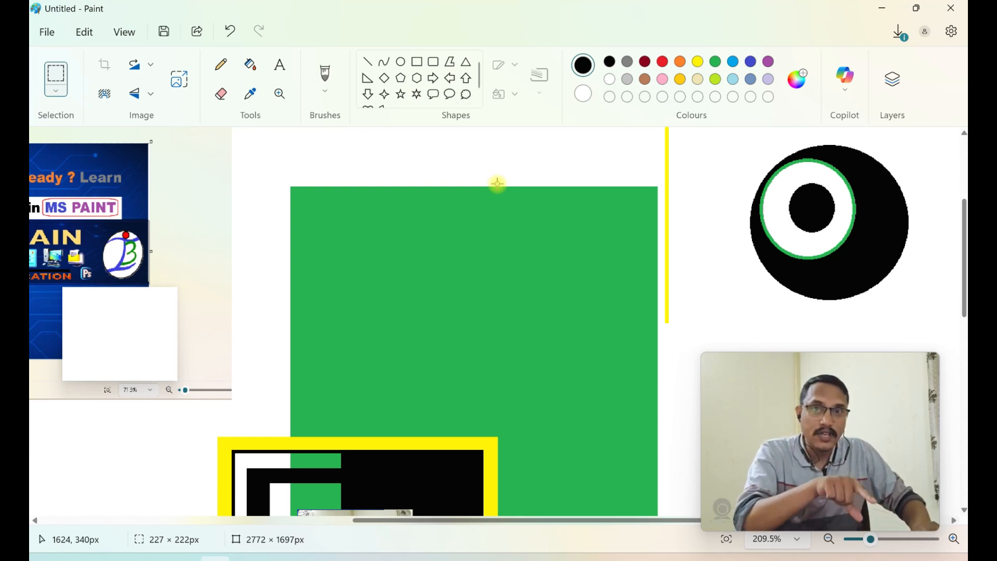
click(56, 91)
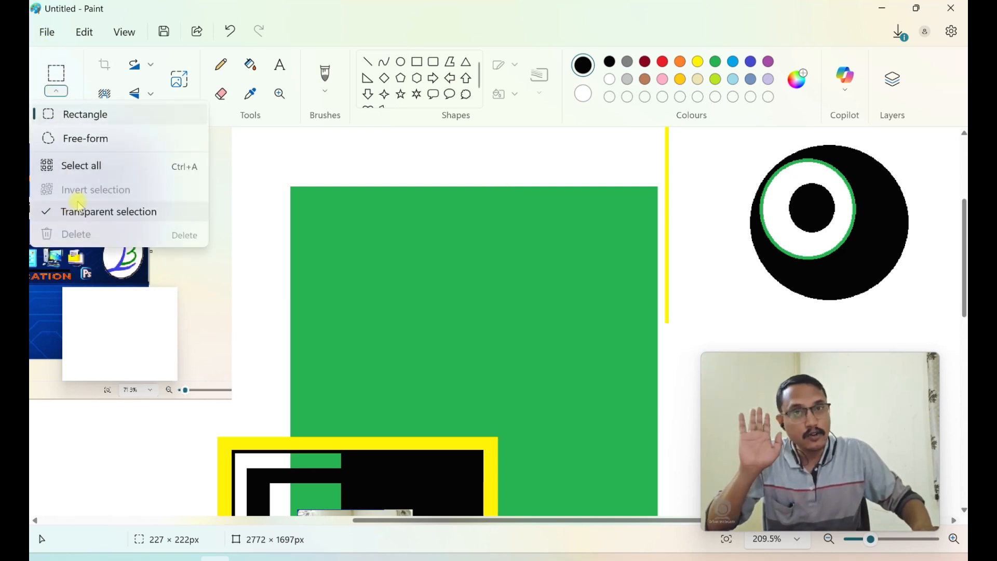
click(55, 75)
drag(740, 134, 928, 305)
drag(842, 245, 497, 234)
click(729, 193)
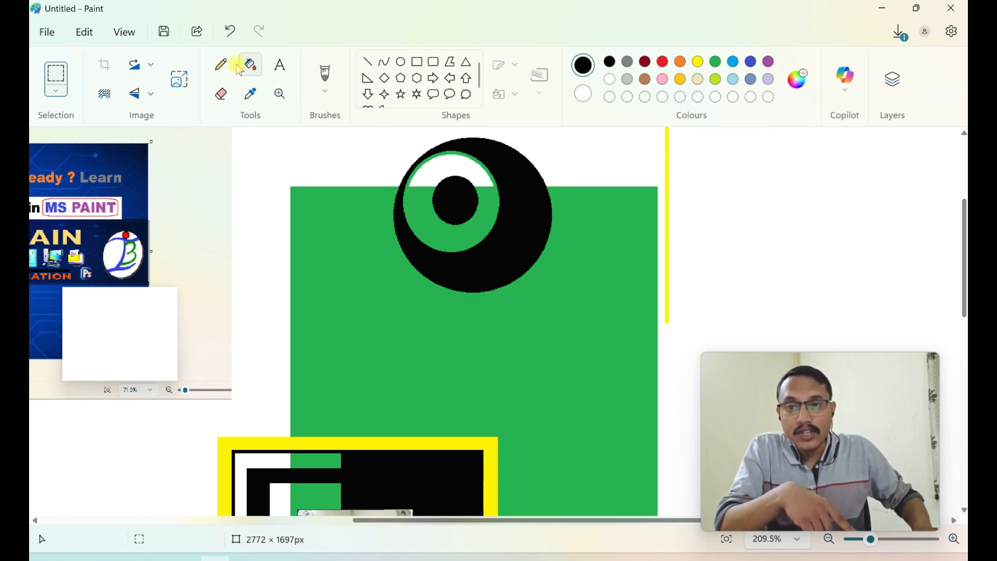
Step: Draw Pencil strokes on the black inner circle and across the white part of the ring
click(221, 64)
mouse_move(446, 209)
mouse_down()
mouse_move(406, 202)
mouse_move(419, 238)
mouse_move(450, 246)
mouse_move(478, 240)
mouse_move(490, 201)
mouse_move(506, 203)
mouse_move(453, 212)
mouse_up()
drag(429, 166, 596, 165)
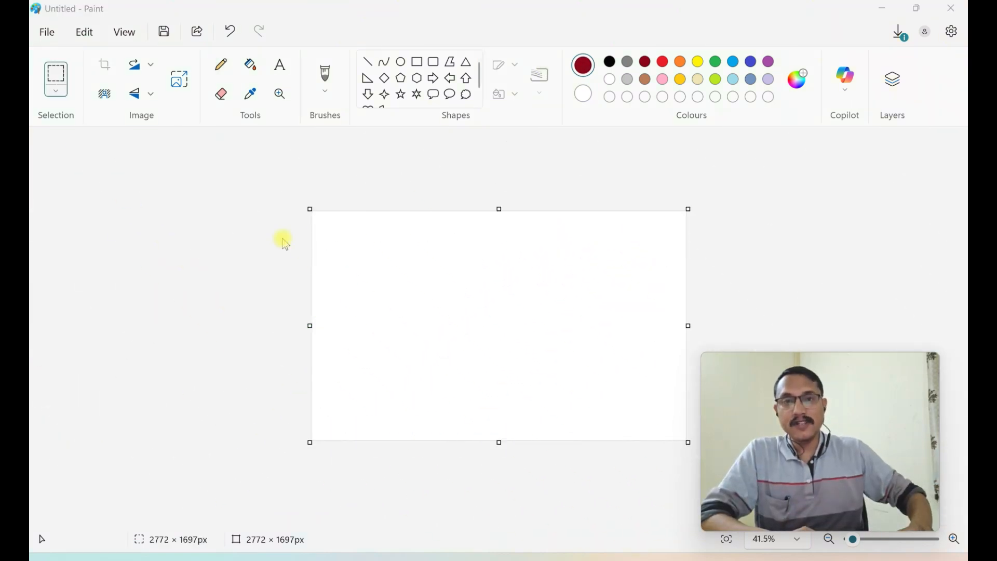
Step: Open the options of the selection tool on the blank canvas
click(57, 85)
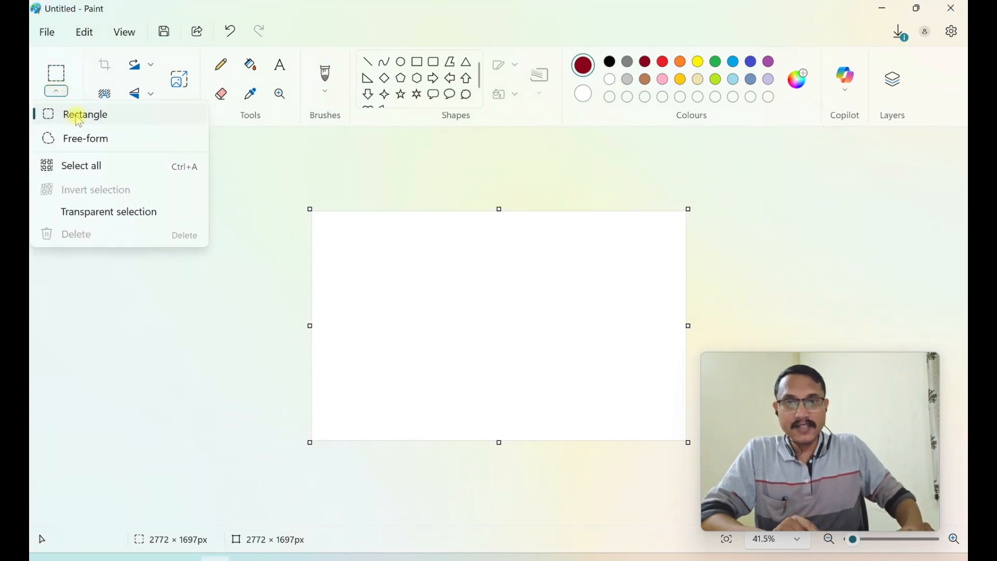